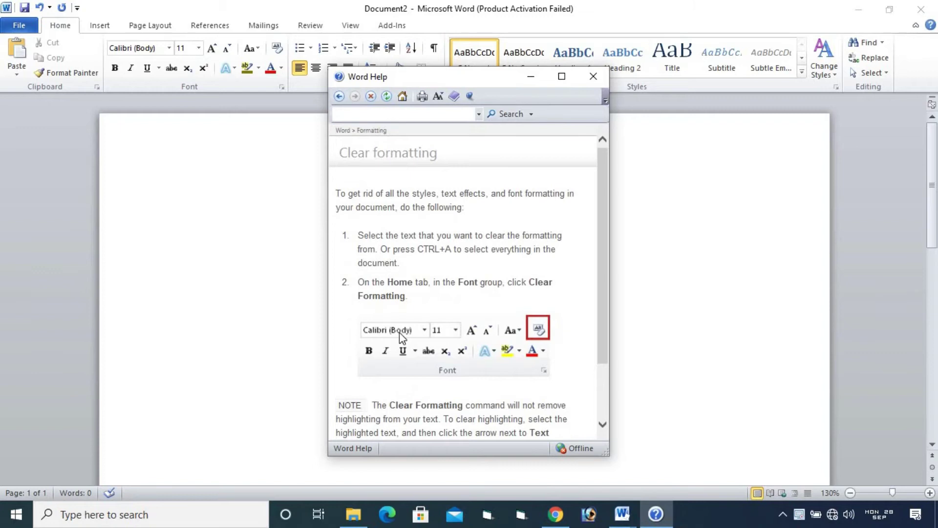
# Step: Copy the Clear Formatting note text from the Word Help article and paste it four times into the blank document
pyautogui.scroll(-3, 405, 371)
pyautogui.moveTo(370, 332); pyautogui.dragTo(481, 372)
pyautogui.hotkey('ctrl', 'c')
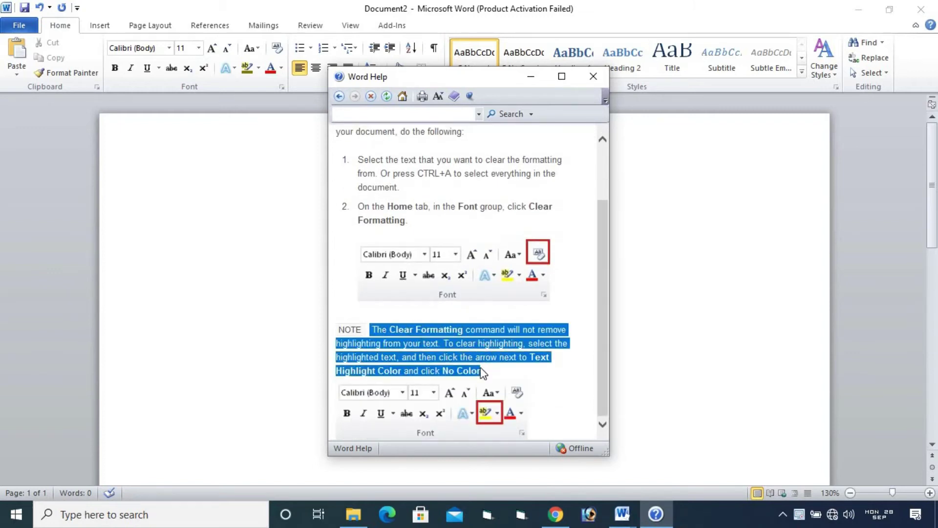
pyautogui.click(592, 80)
pyautogui.hotkey('ctrl', 'v')
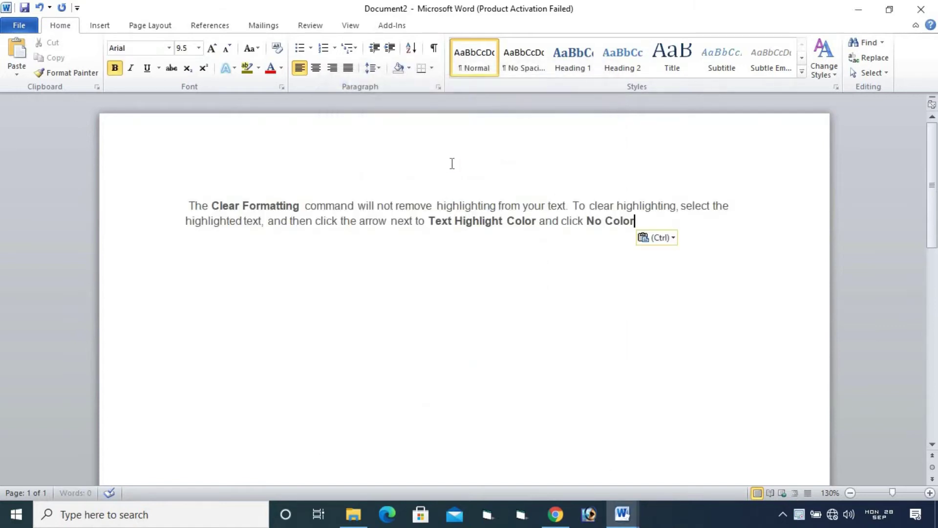
pyautogui.hotkey('ctrl', 'v')
pyautogui.hotkey('ctrl', 'v')
pyautogui.hotkey('ctrl', 'v')
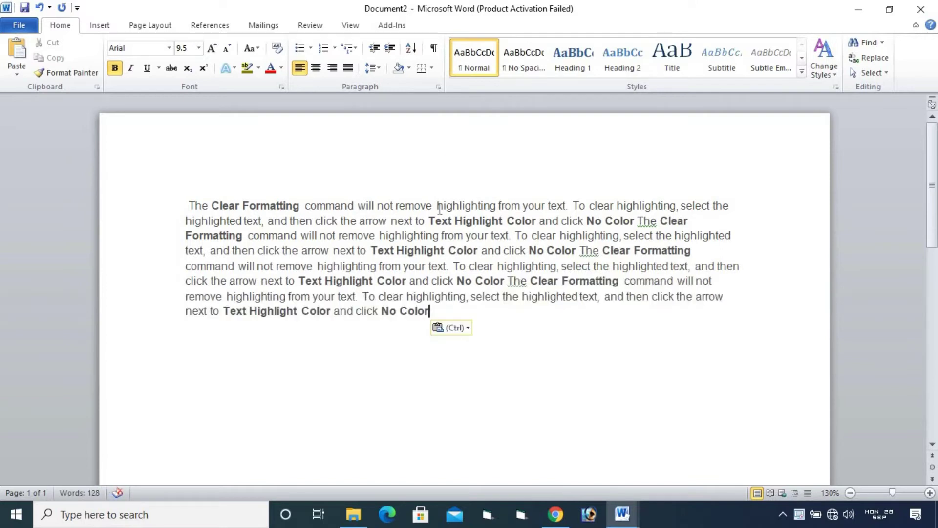
# Step: Enlarge all the pasted text to 16 pt
pyautogui.hotkey('ctrl', 'a')
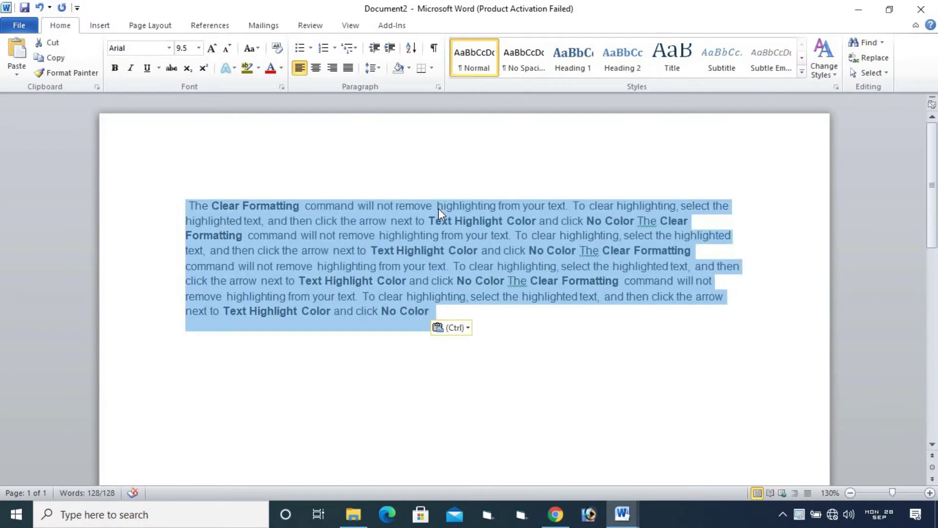
pyautogui.hotkey('ctrl', 'shift', '.')
pyautogui.hotkey('ctrl', 'shift', '.')
pyautogui.hotkey('ctrl', 'shift', '.')
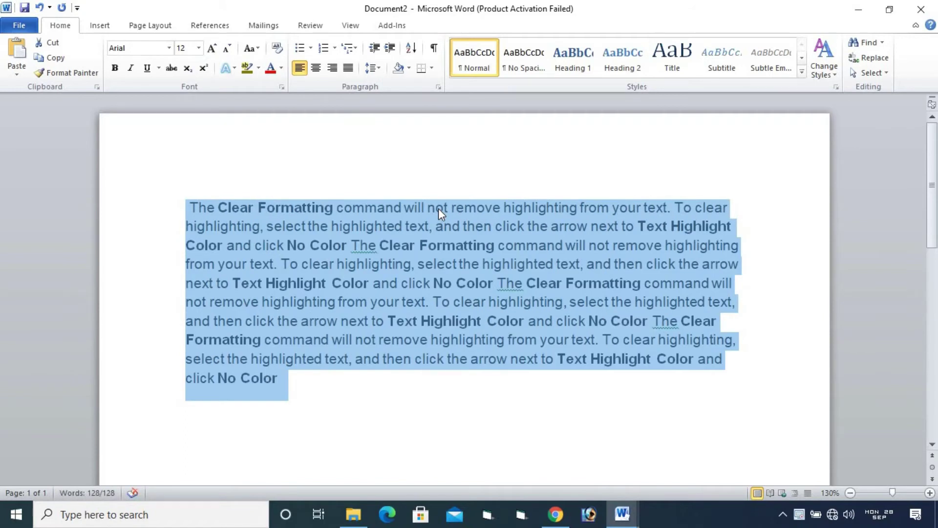
pyautogui.hotkey('ctrl', 'shift', '.')
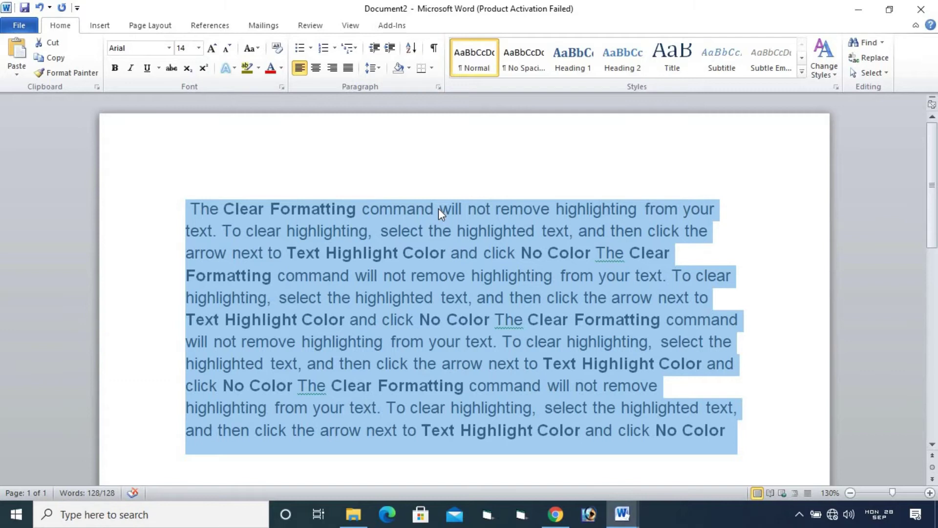
pyautogui.hotkey('ctrl', 'shift', '.')
pyautogui.scroll(-1, 593, 277)
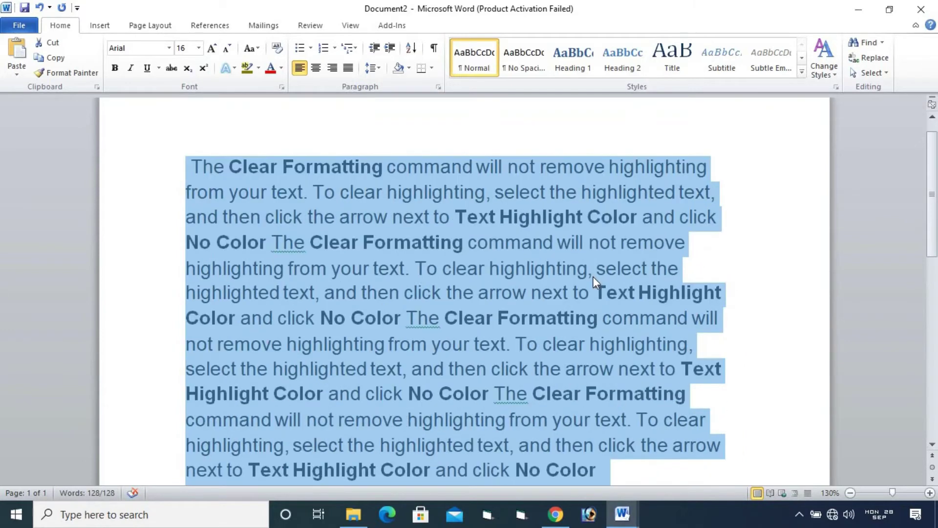
pyautogui.scroll(-1, 593, 276)
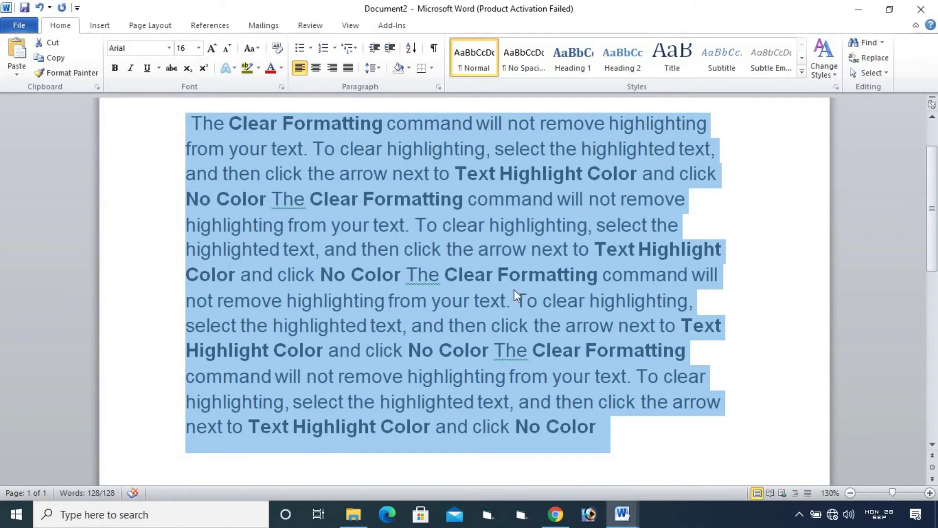
pyautogui.click(637, 437)
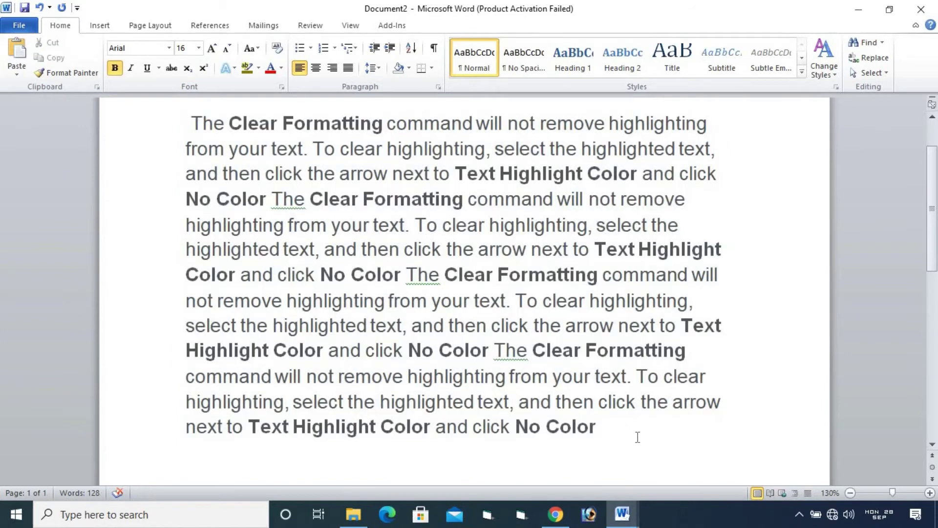
# Step: Select the whole paragraph from its first word to the end and change its case to lowercase
pyautogui.keyDown('ctrl'); pyautogui.click(192, 124); pyautogui.keyUp('ctrl')
pyautogui.moveTo(374, 187); pyautogui.dragTo(608, 415)
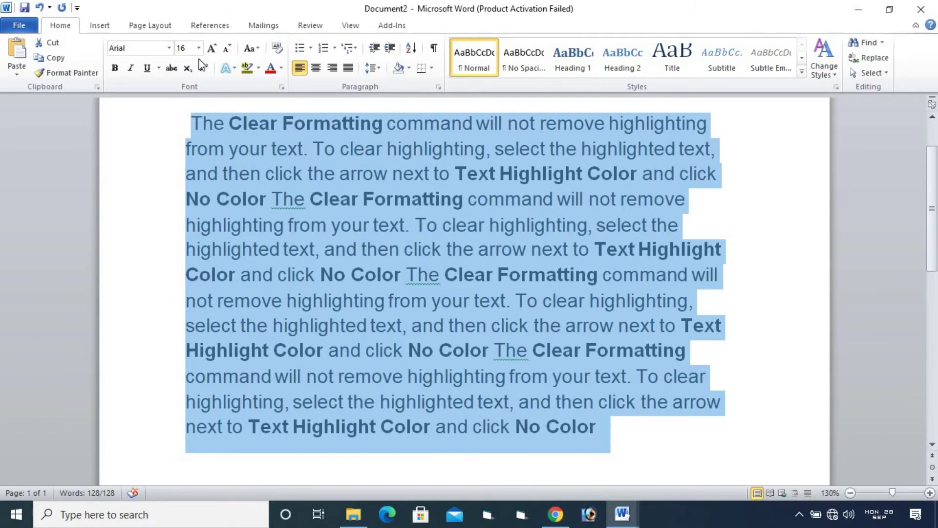
pyautogui.click(256, 48)
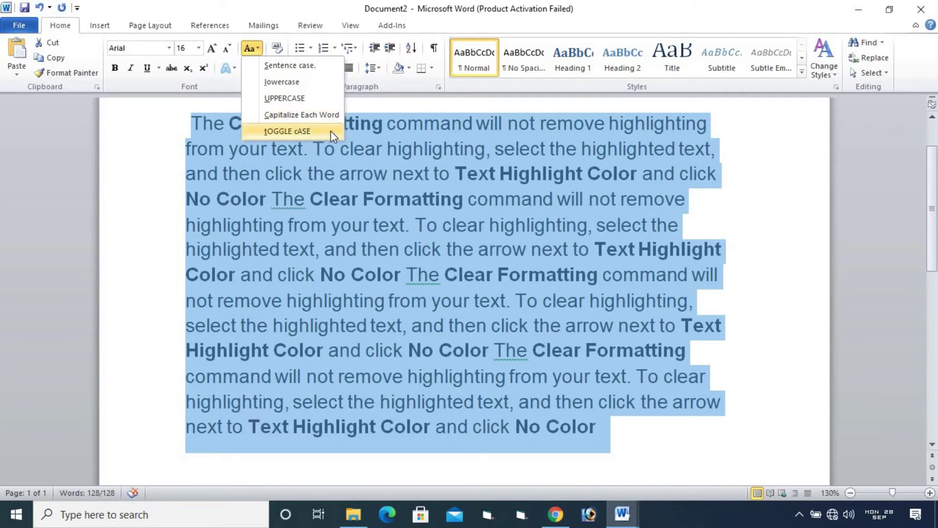
pyautogui.click(318, 82)
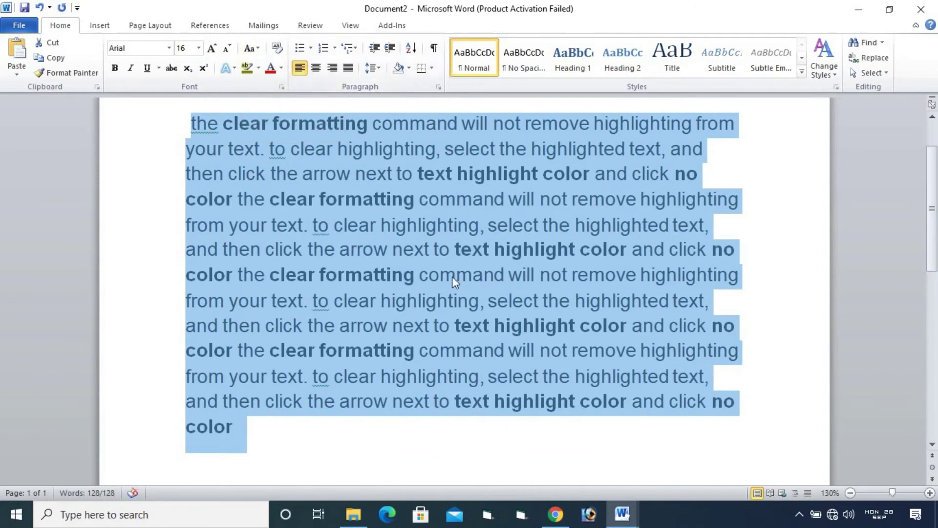
# Step: Enlarge the selected paragraph to 20 pt and change its case to UPPERCASE
pyautogui.click(213, 49)
pyautogui.click(214, 49)
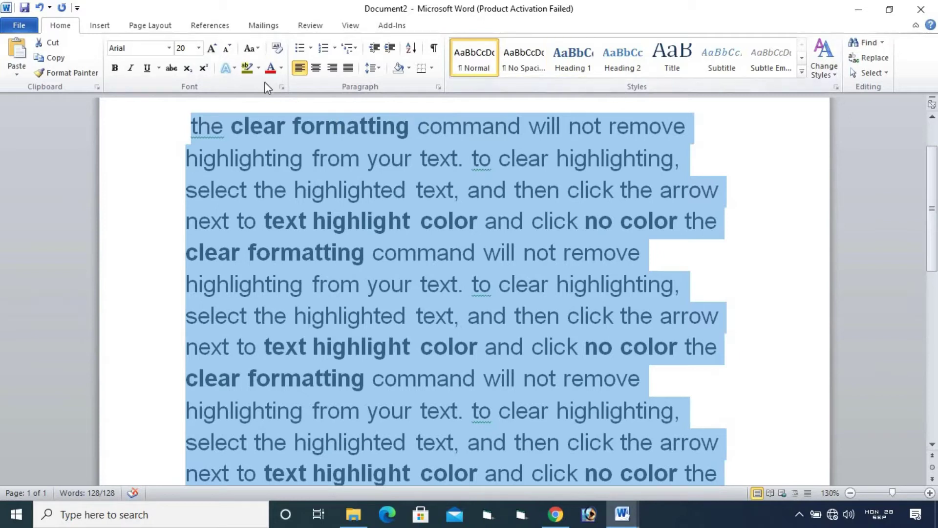
pyautogui.click(262, 51)
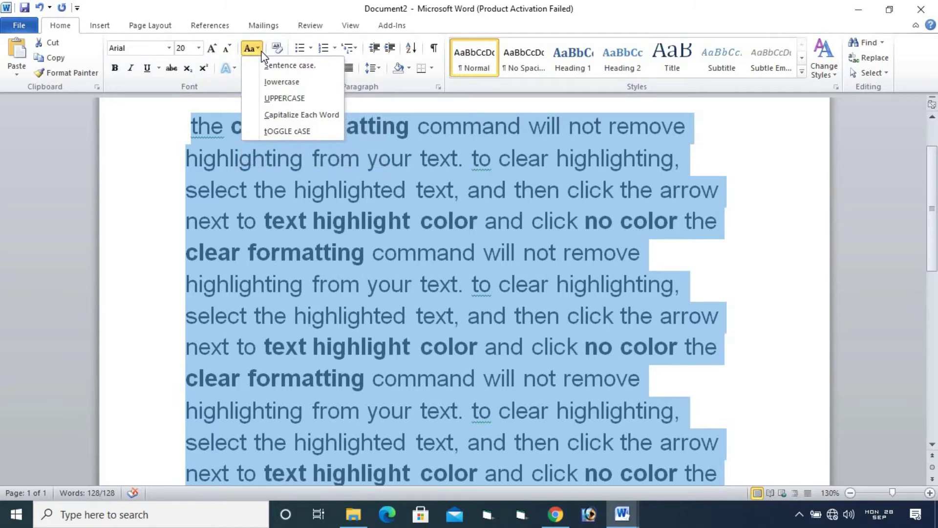
pyautogui.click(280, 95)
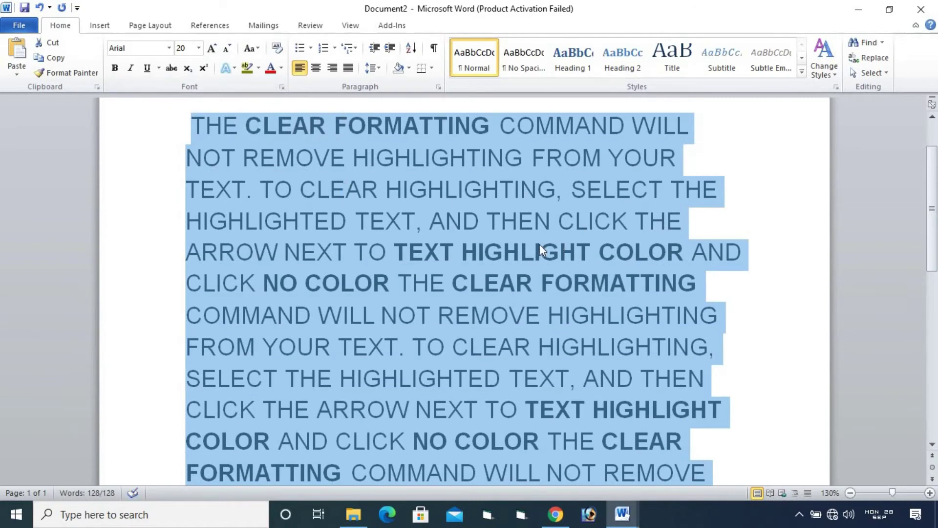
# Step: Change the selected paragraph's case to Capitalize Each Word and follow it with tOGGLE cASE
pyautogui.click(260, 51)
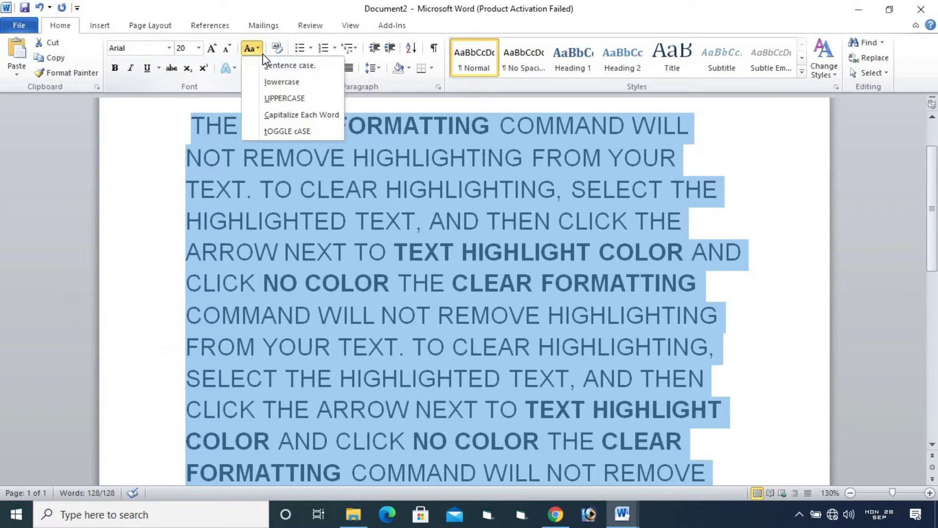
pyautogui.click(295, 115)
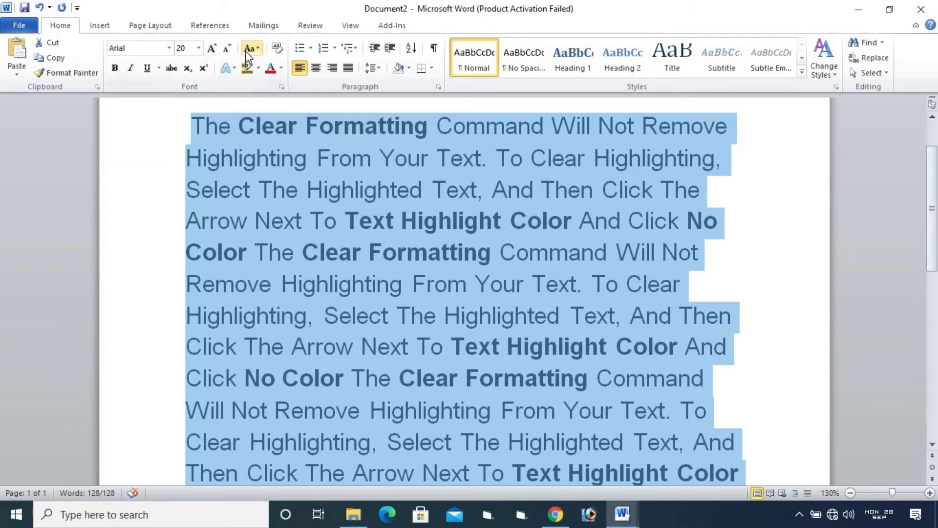
pyautogui.click(257, 48)
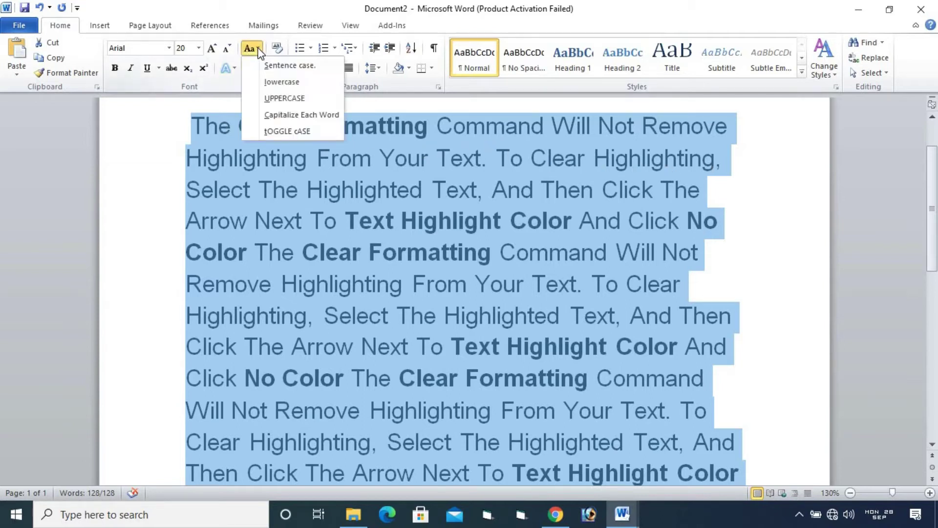
pyautogui.click(297, 128)
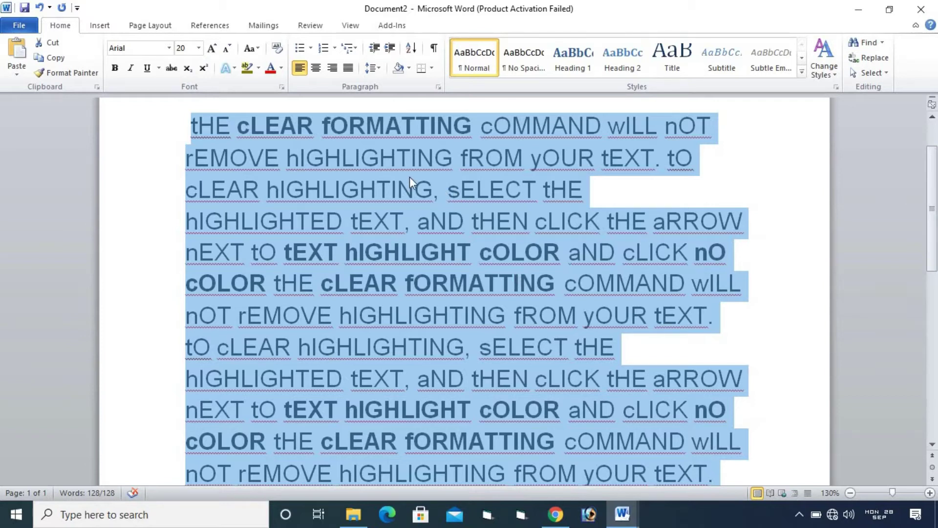
# Step: Apply tOGGLE cASE to the selected paragraph three more times
pyautogui.click(253, 49)
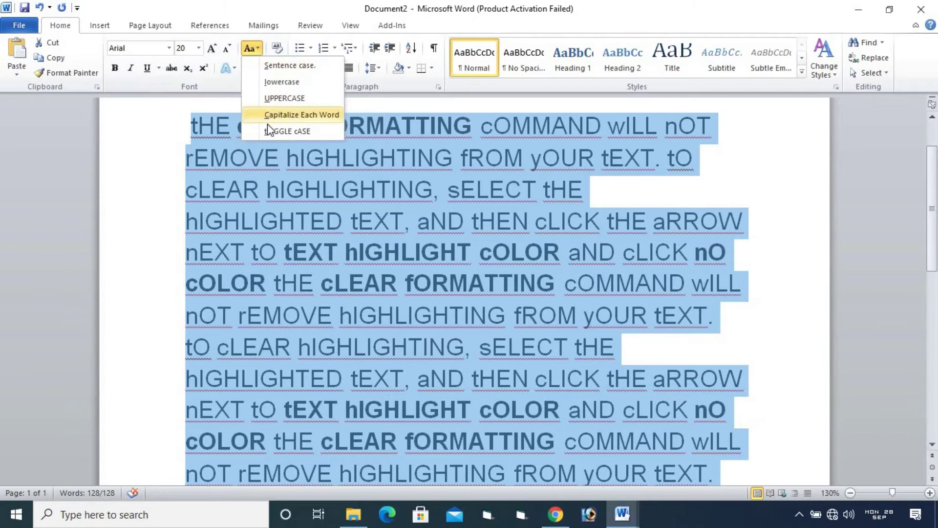
pyautogui.click(309, 130)
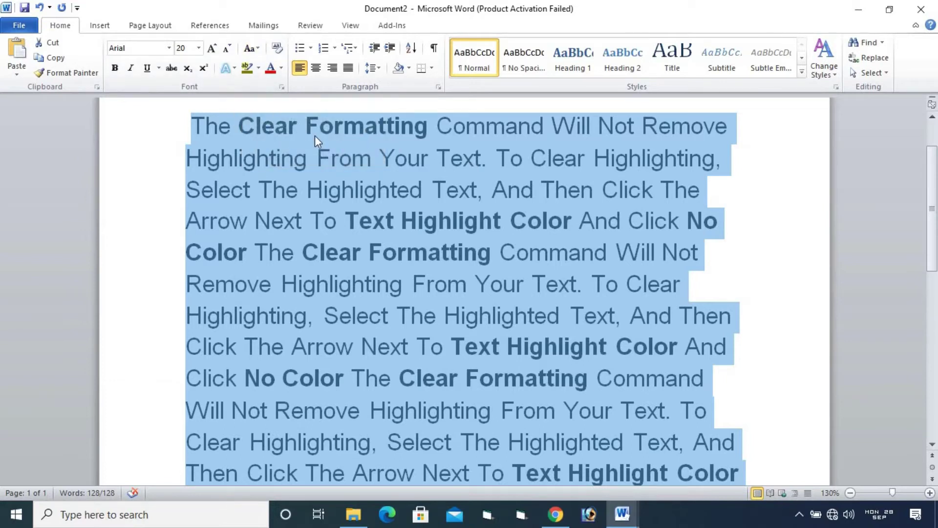
pyautogui.click(261, 48)
pyautogui.click(284, 130)
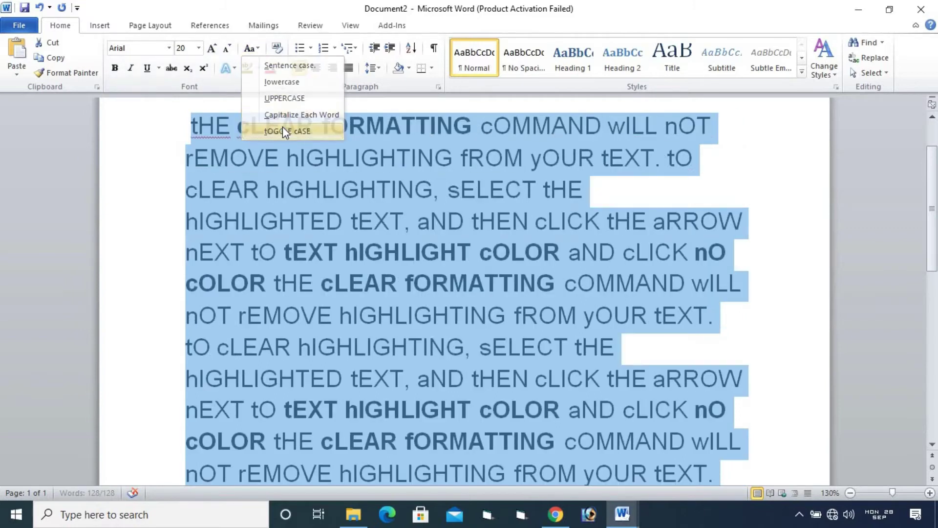
pyautogui.click(258, 50)
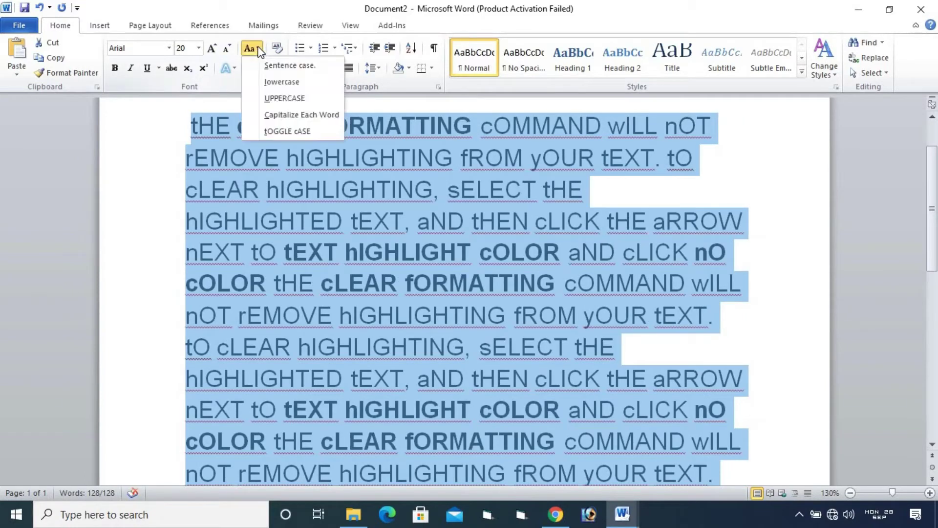
pyautogui.click(278, 128)
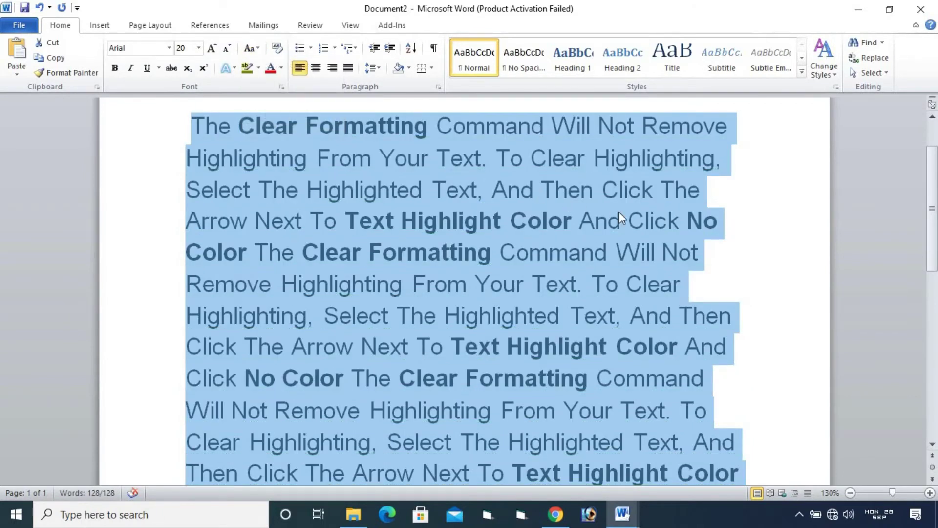
# Step: Change the selected paragraph's case to Sentence case
pyautogui.click(257, 48)
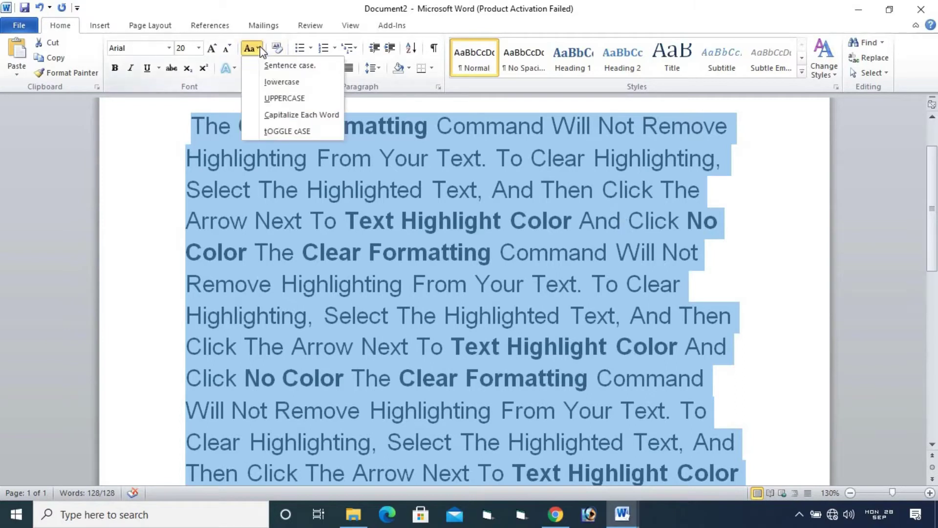
pyautogui.click(314, 67)
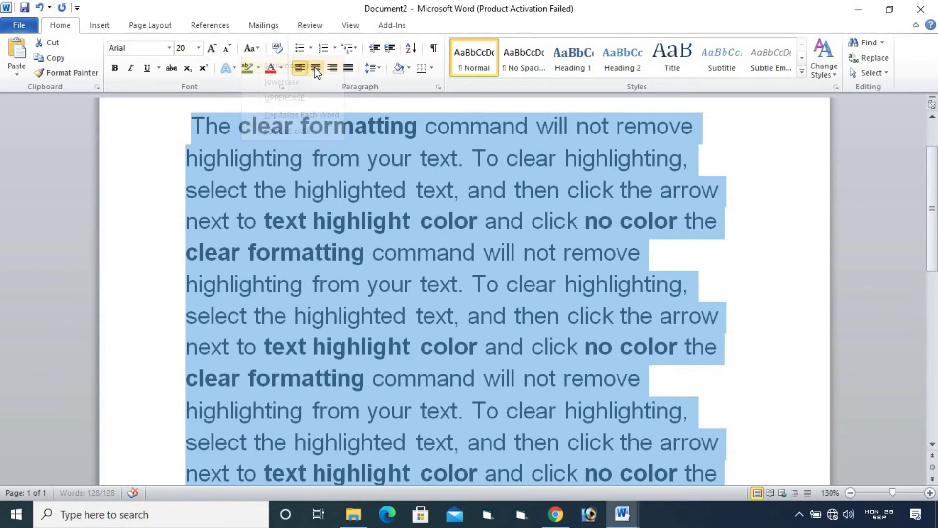
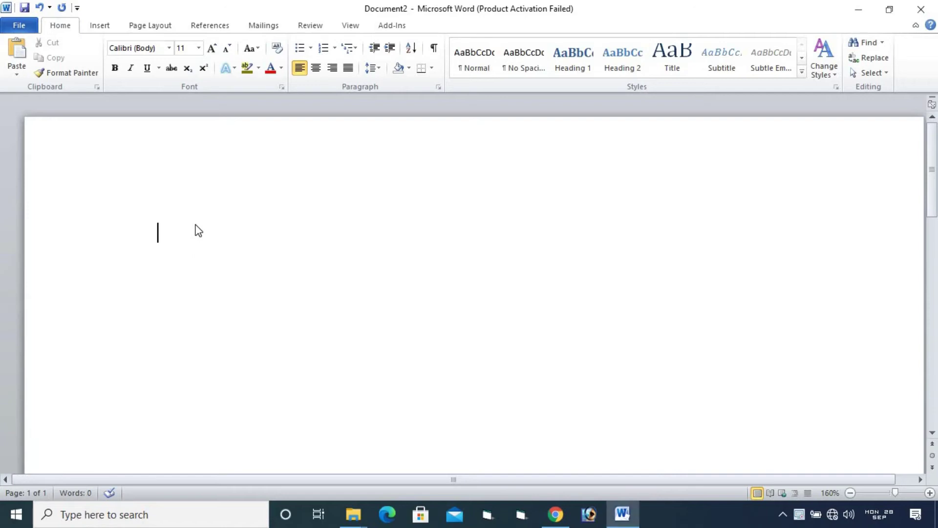
# Step: Set the font size to 22 in the empty document and enter the misspelled word "Computar" on the first line
pyautogui.click(211, 48)
pyautogui.click(212, 48)
pyautogui.click(212, 48)
pyautogui.click(212, 48)
pyautogui.click(212, 48)
pyautogui.click(212, 47)
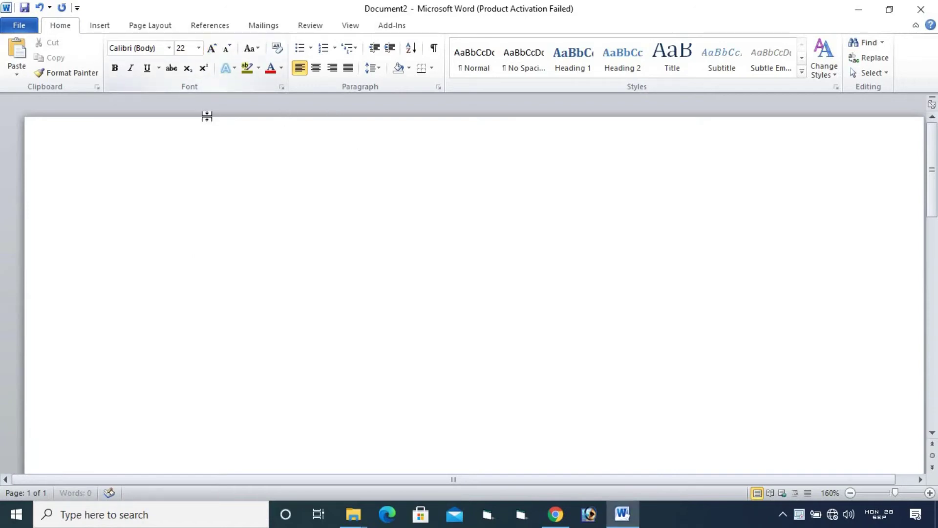
pyautogui.write('C')
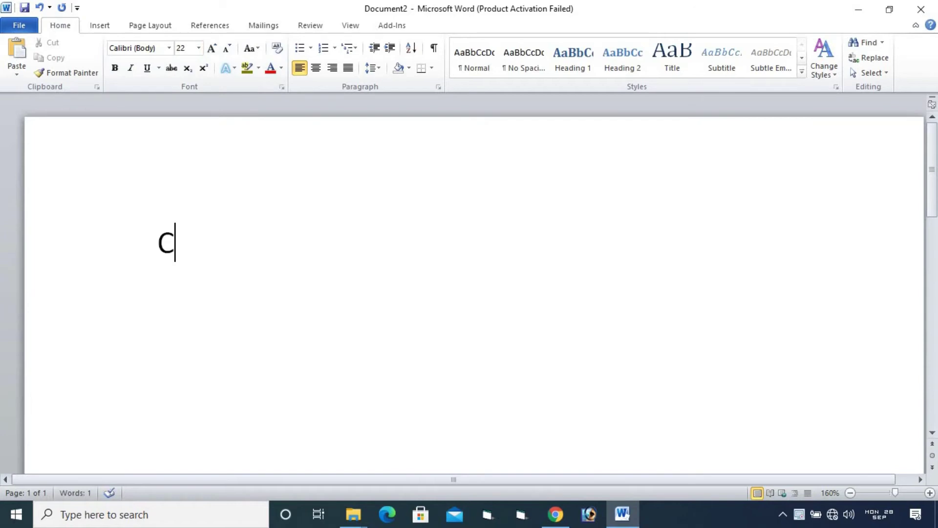
pyautogui.write('omputar')
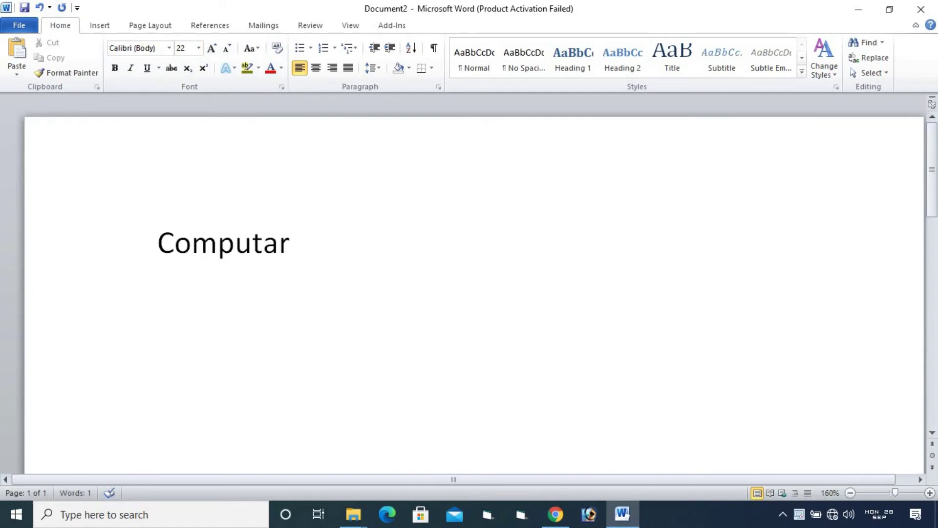
pyautogui.press('Return')
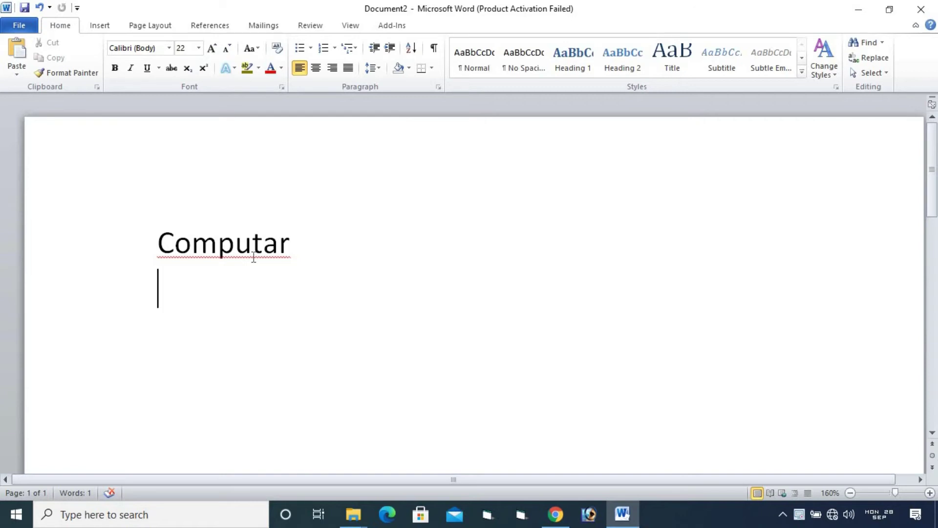
# Step: Correct the misspelled word "Computar" with the suggested spelling "Computer"
pyautogui.press('Return')
pyautogui.rightClick(238, 252)
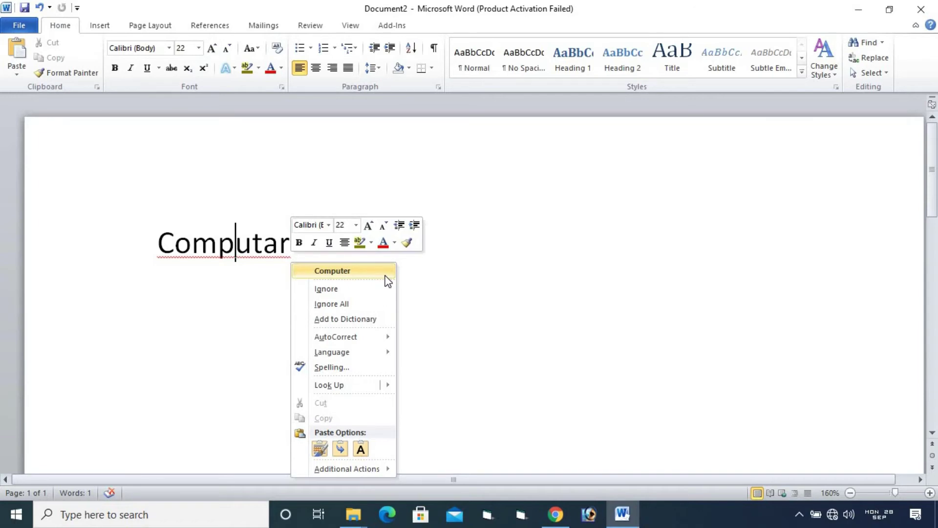
pyautogui.click(353, 274)
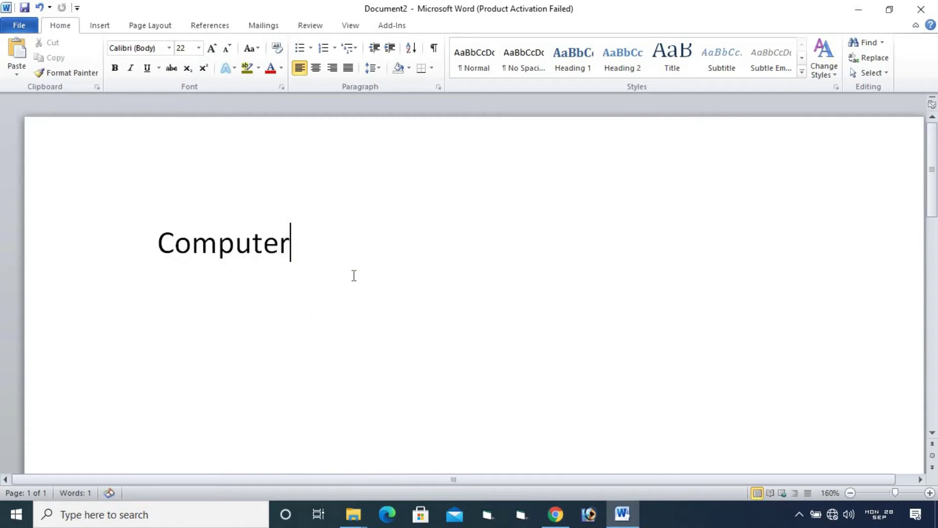
# Step: Add the sentence "This is a animal" on a new line below "Computer"
pyautogui.press('Return')
pyautogui.write('This is a')
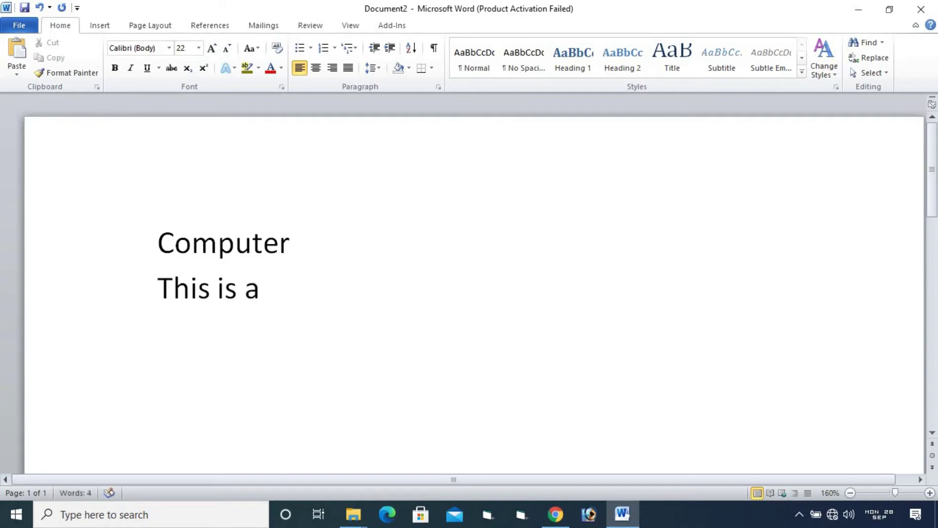
pyautogui.write(' animal')
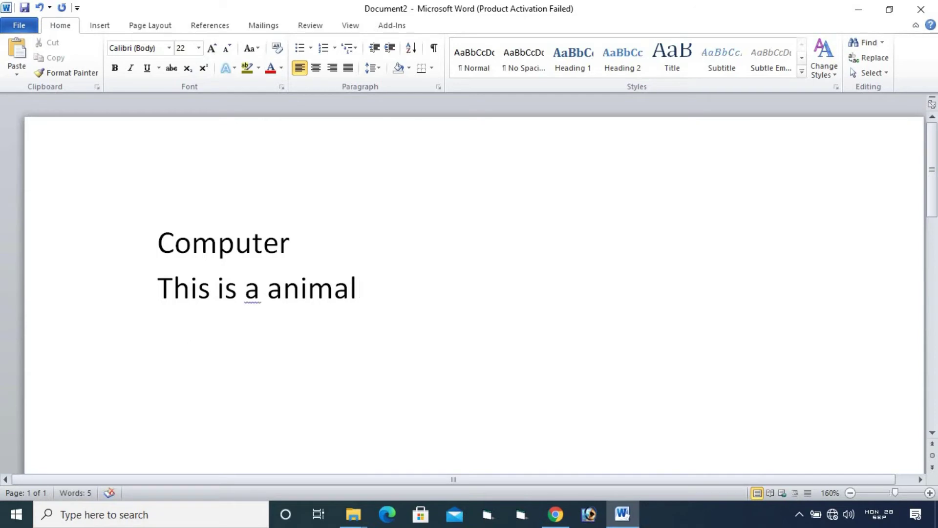
# Step: Correct the flagged article in "This is a animal" with the suggested word "an"
pyautogui.press('Return')
pyautogui.rightClick(252, 302)
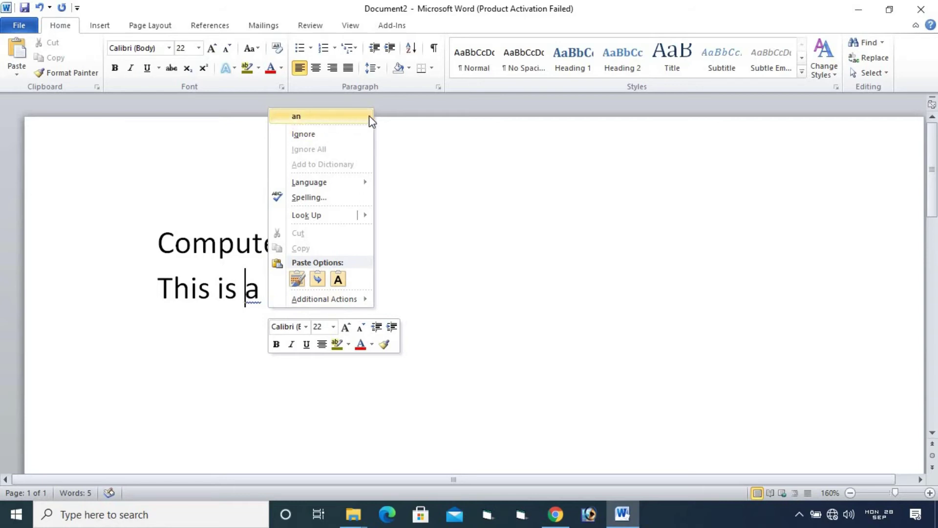
pyautogui.click(313, 121)
# Step: Add the word "Rampurhat" on a new line below "This is an animal"
pyautogui.click(394, 294)
pyautogui.press('Return')
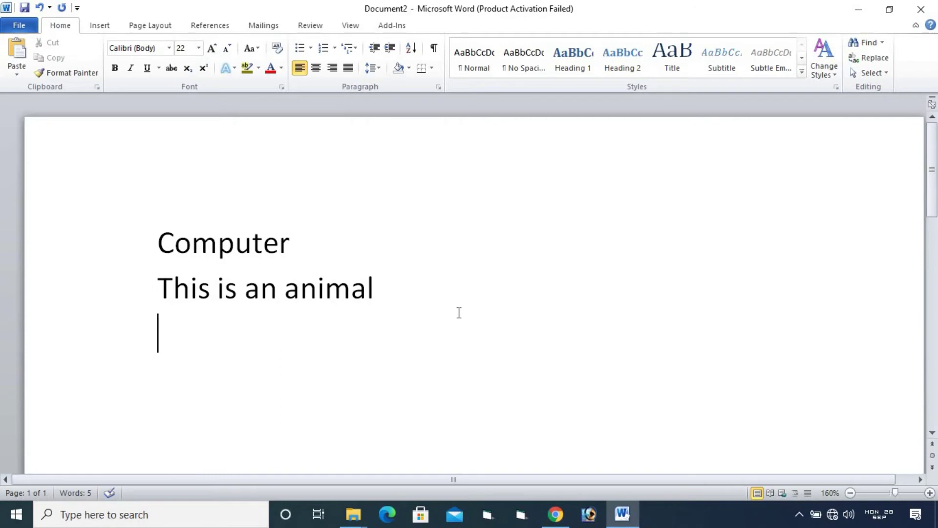
pyautogui.write('Ra')
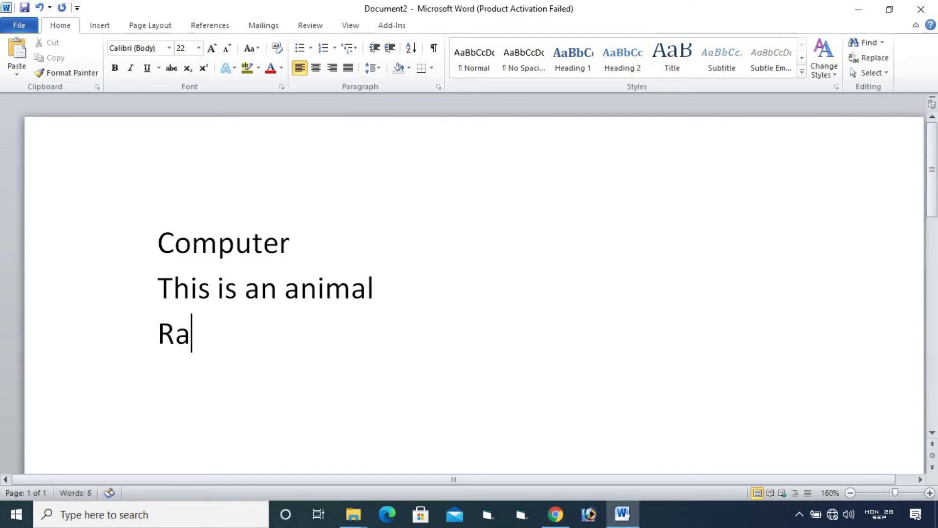
pyautogui.write('mpu')
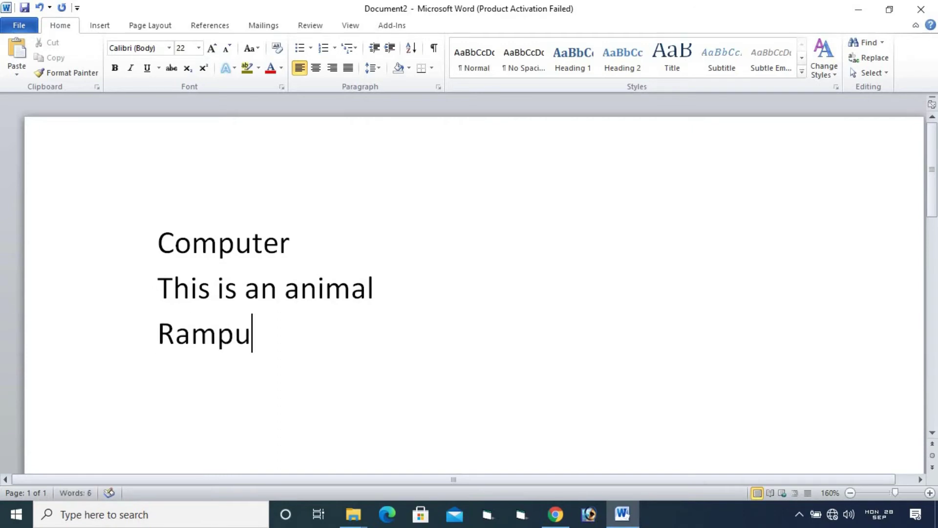
pyautogui.write('rhat')
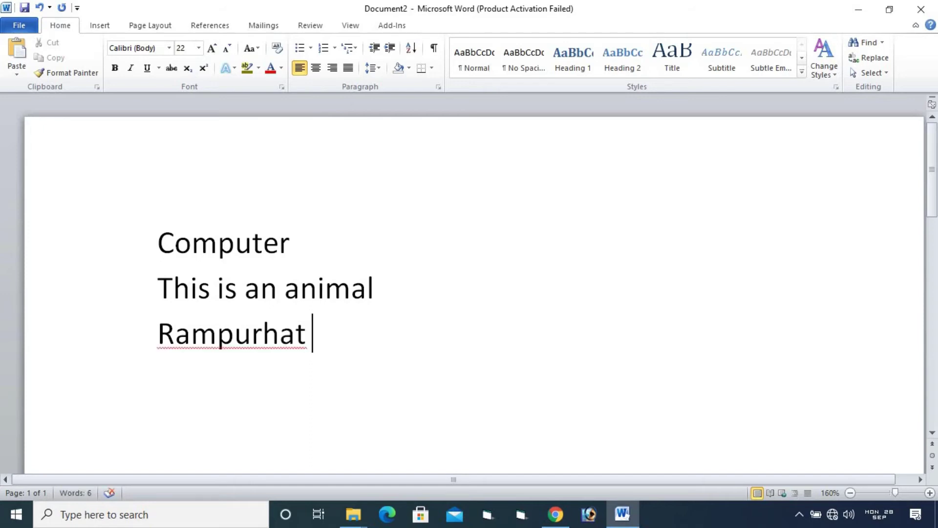
pyautogui.press('Return')
# Step: View the spelling suggestions for "Rampurhat" without applying one, and enter "Organisation" on the line below it
pyautogui.rightClick(272, 338)
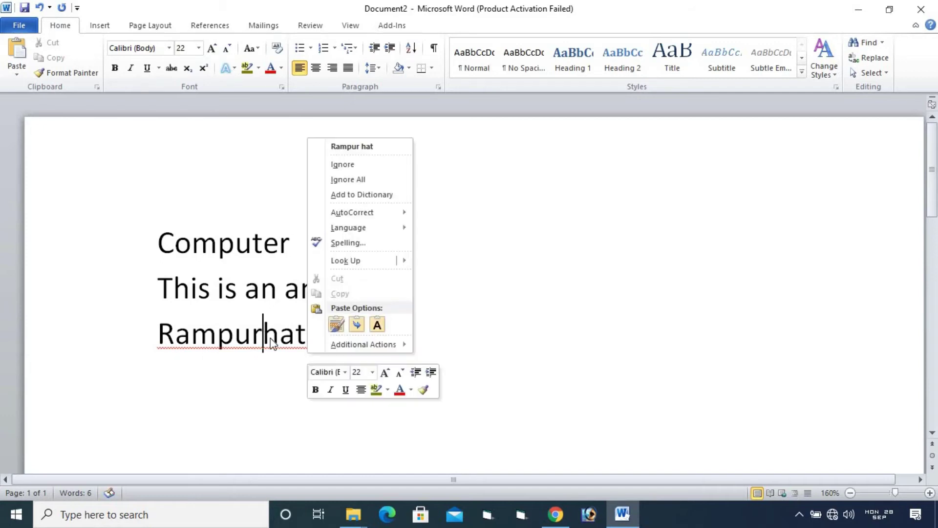
pyautogui.click(215, 370)
pyautogui.click(155, 380)
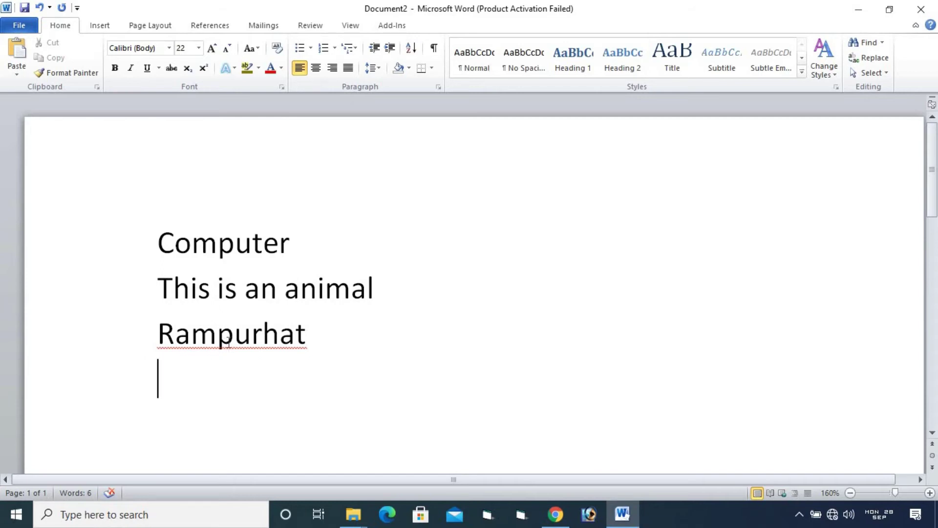
pyautogui.write('Orga')
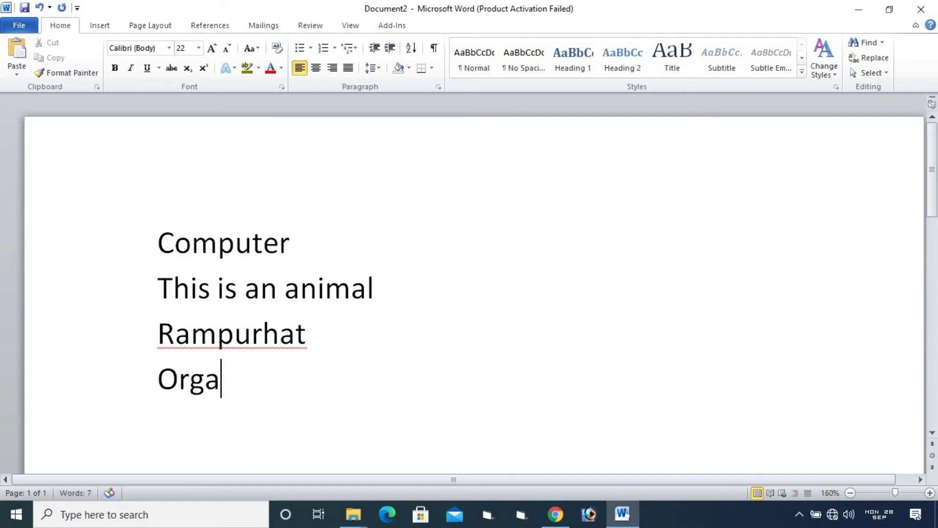
pyautogui.write('nisation')
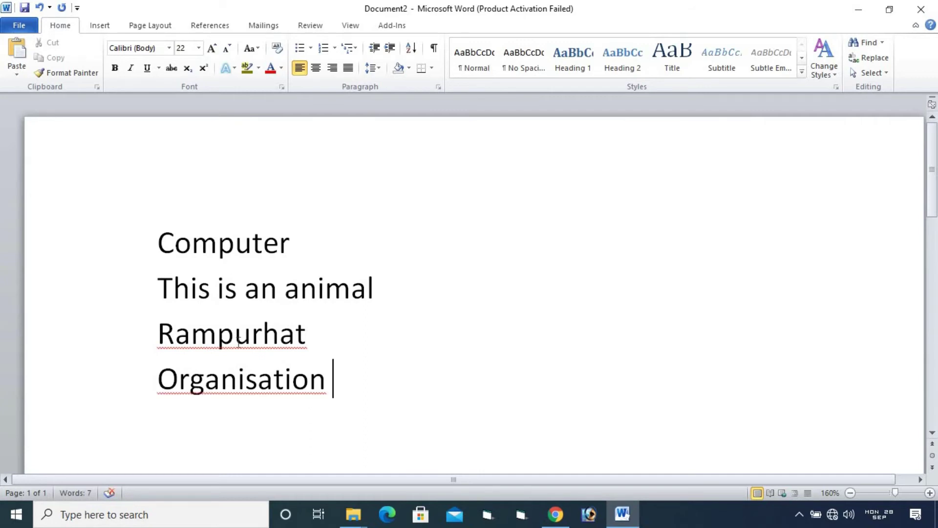
# Step: Add the flagged word "Rampurhat" to the spelling dictionary
pyautogui.rightClick(235, 337)
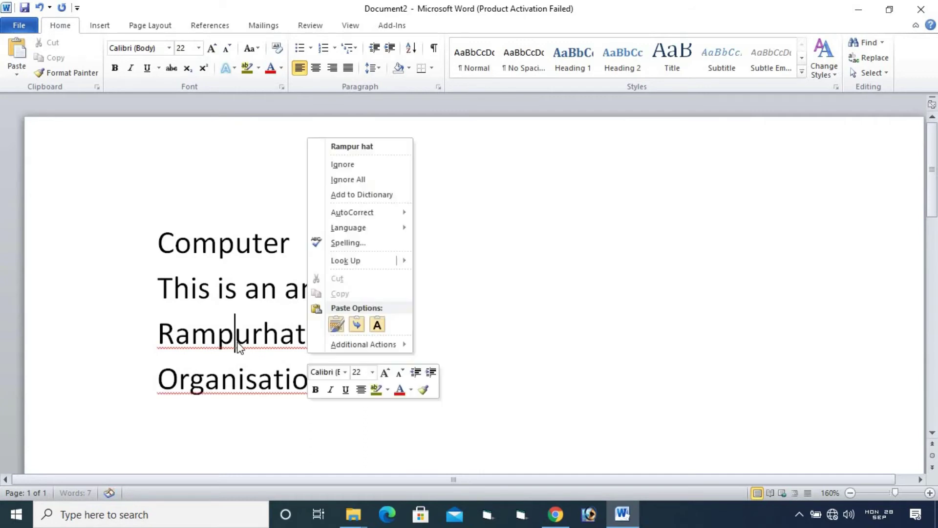
pyautogui.click(397, 198)
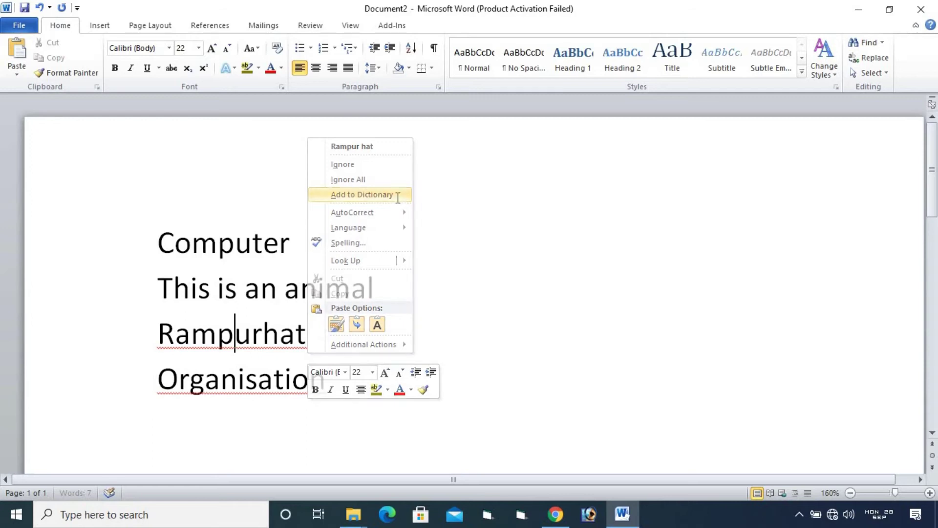
pyautogui.click(252, 336)
pyautogui.click(316, 338)
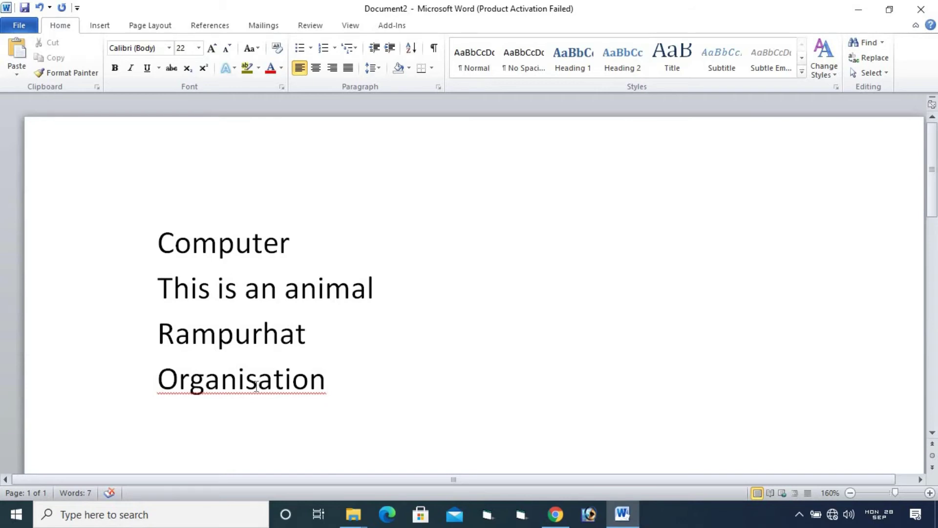
# Step: Add the flagged word "Organisation" to the spelling dictionary and start a new line after it
pyautogui.click(257, 386)
pyautogui.click(275, 383)
pyautogui.click(239, 387)
pyautogui.rightClick(258, 388)
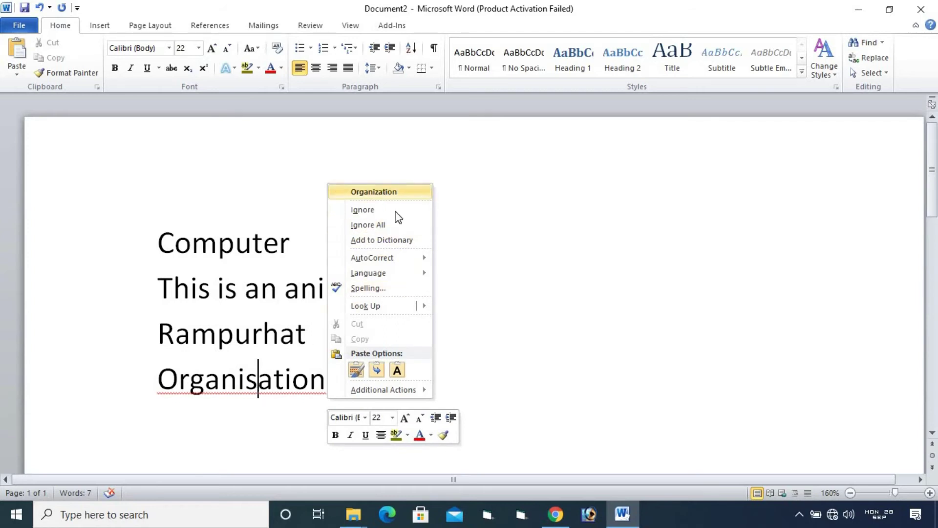
pyautogui.click(403, 242)
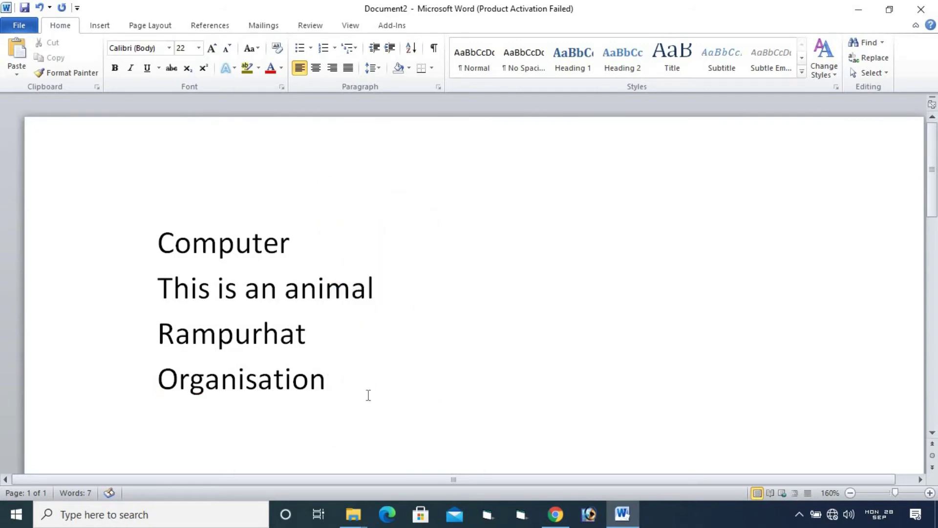
pyautogui.press('Return')
pyautogui.scroll(-2, 271, 403)
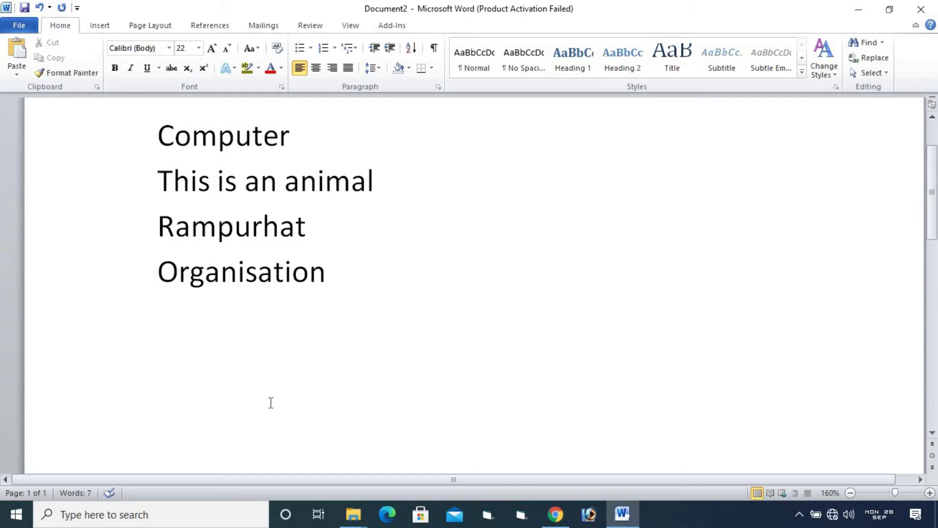
pyautogui.scroll(1, 271, 402)
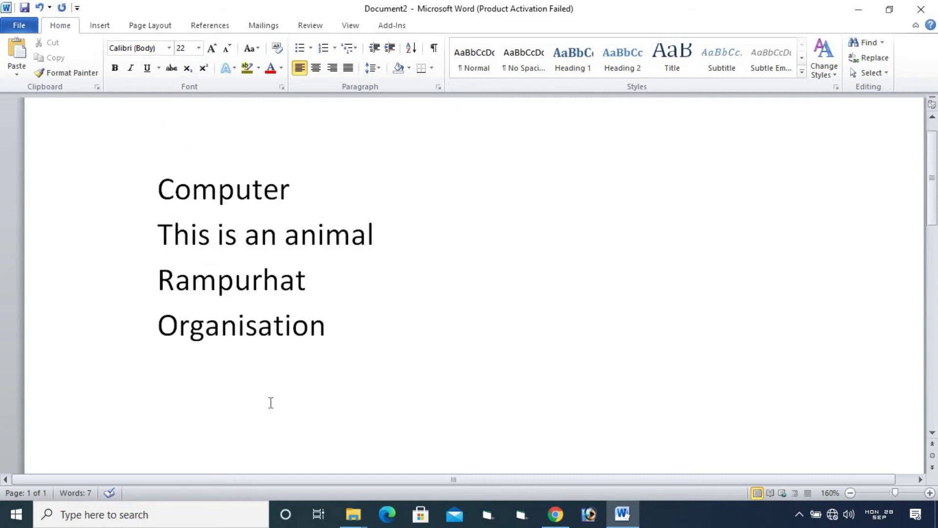
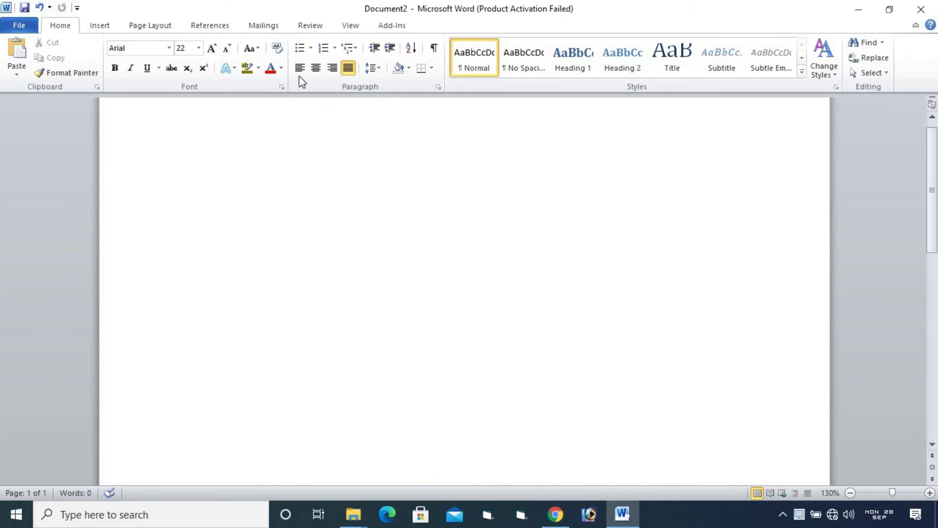
# Step: View the available styles in the bullet library and the numbering library
pyautogui.click(311, 48)
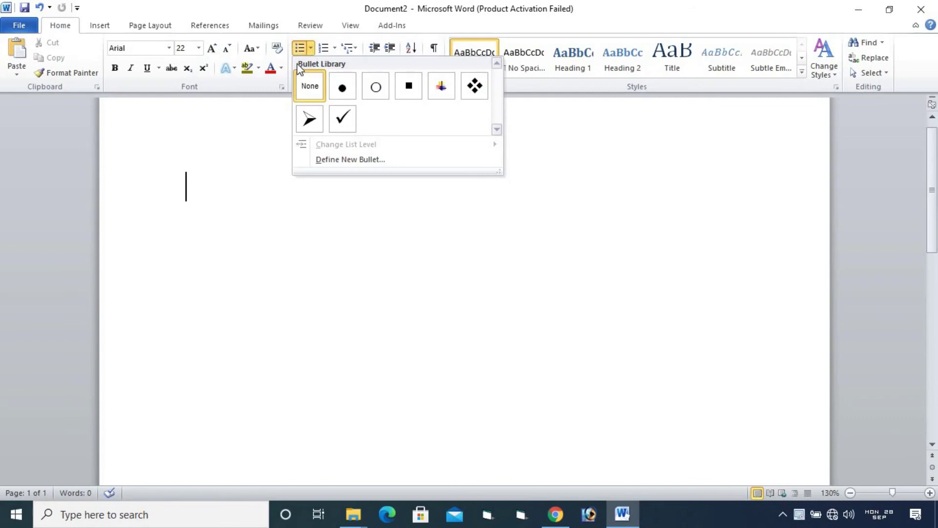
pyautogui.click(335, 49)
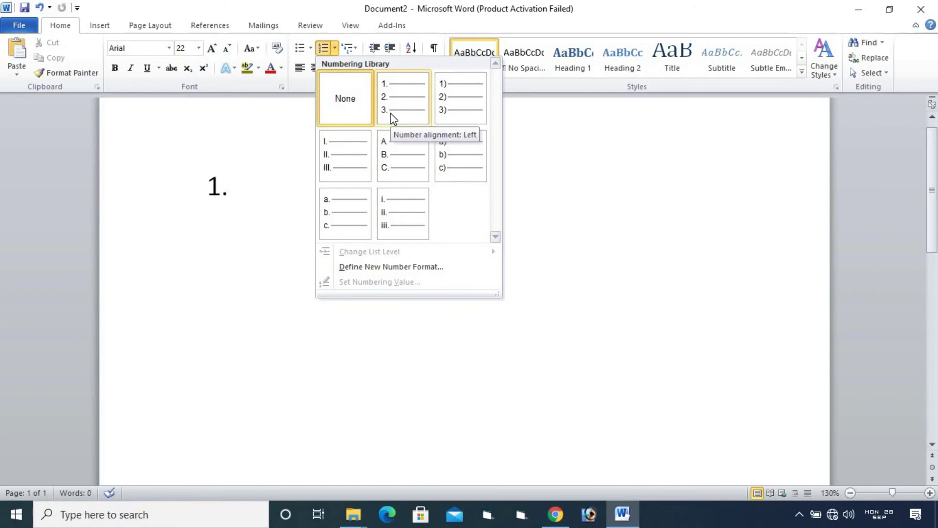
pyautogui.click(441, 281)
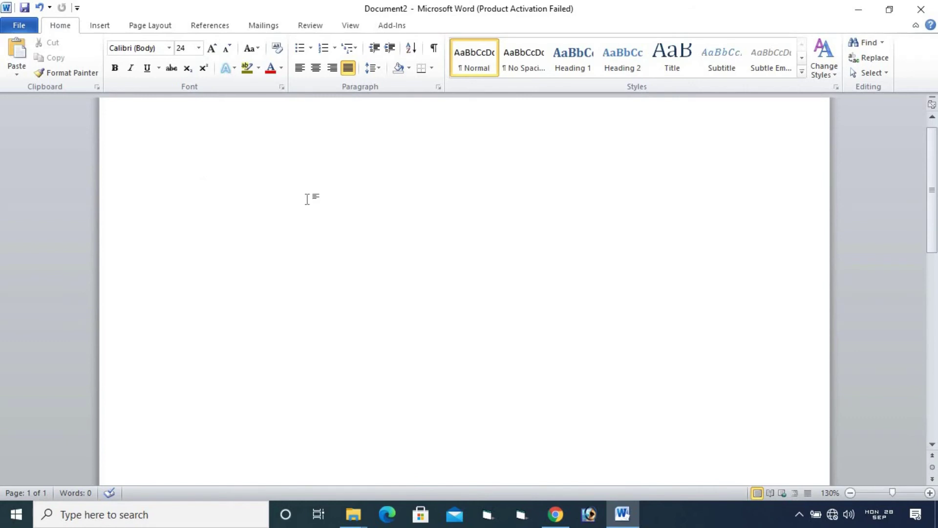
# Step: Create an automatic numbered list with the items DITA, CITA, CFAS and DFAS, and end the list after the fourth item
pyautogui.write('1. DITA')
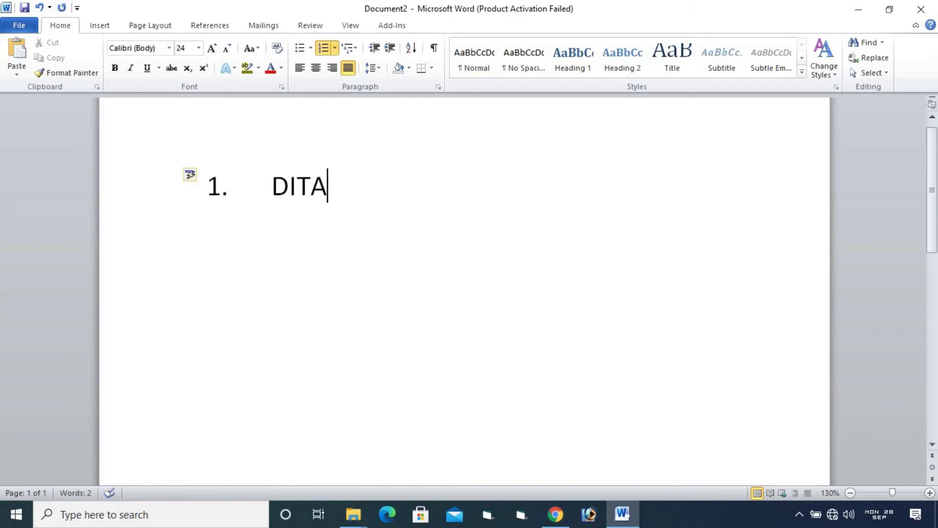
pyautogui.press('Return')
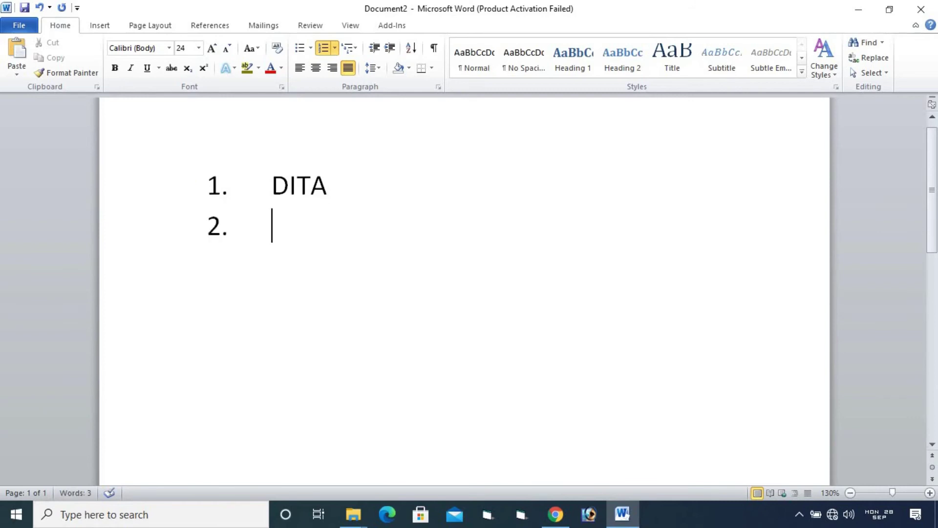
pyautogui.write('CITA')
pyautogui.press('Return')
pyautogui.write('CF')
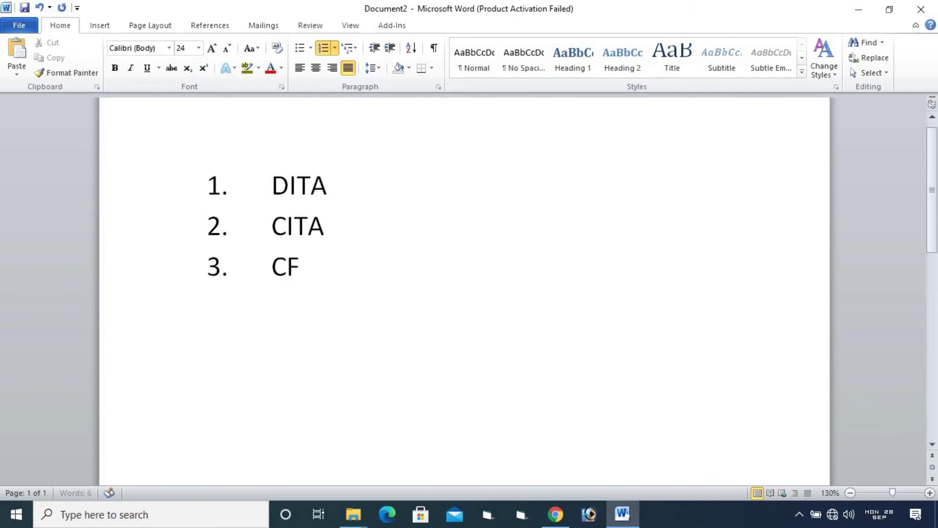
pyautogui.write('AS')
pyautogui.press('Return')
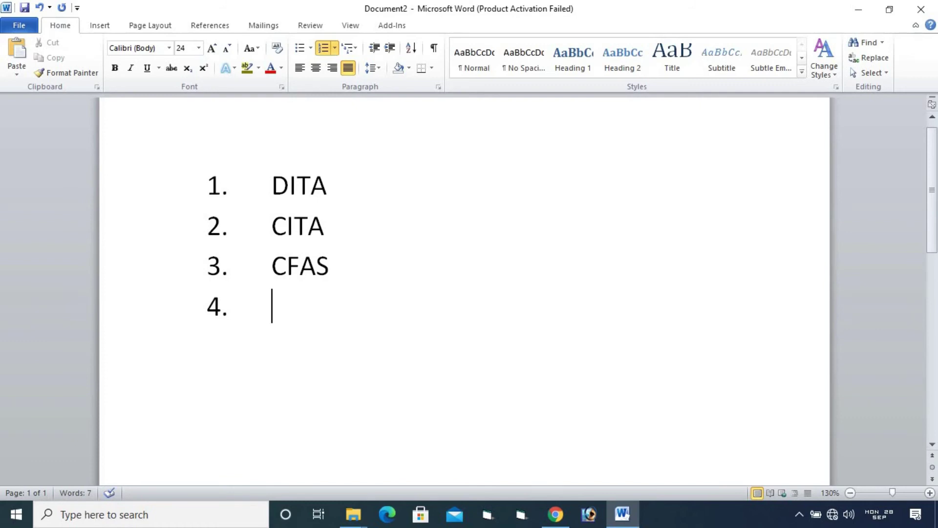
pyautogui.write('DFAS')
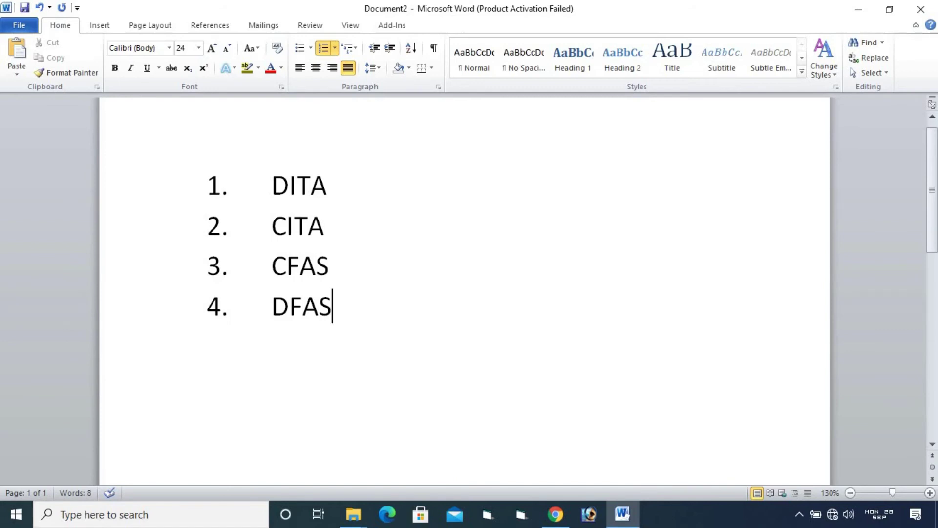
pyautogui.press('Return')
pyautogui.press('Return')
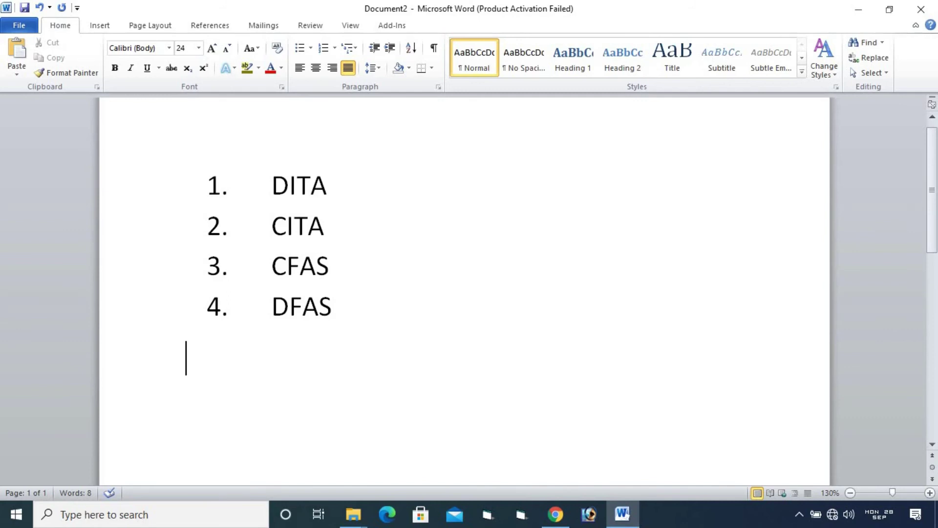
# Step: Create an automatic bulleted list below the numbered one with the items DITA, CITA, CFAS and DFAS, and end the list
pyautogui.write('*')
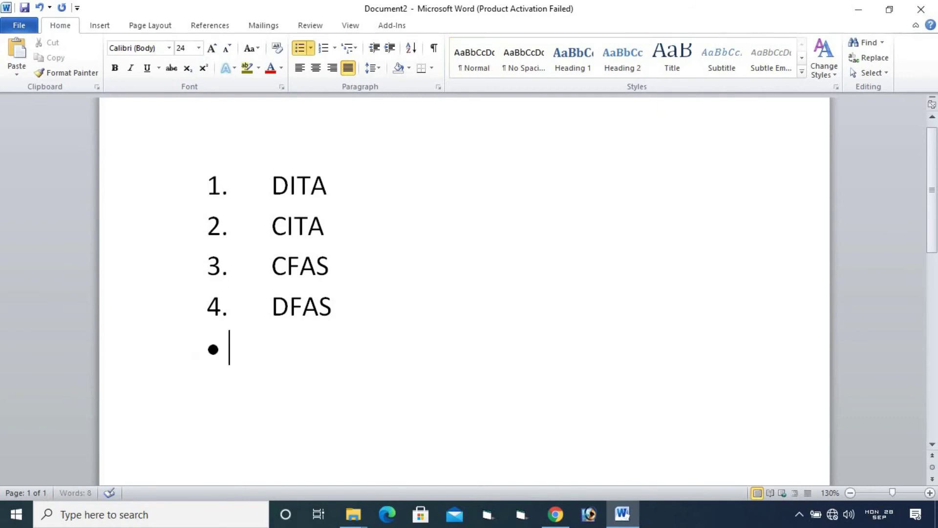
pyautogui.write(' DITA')
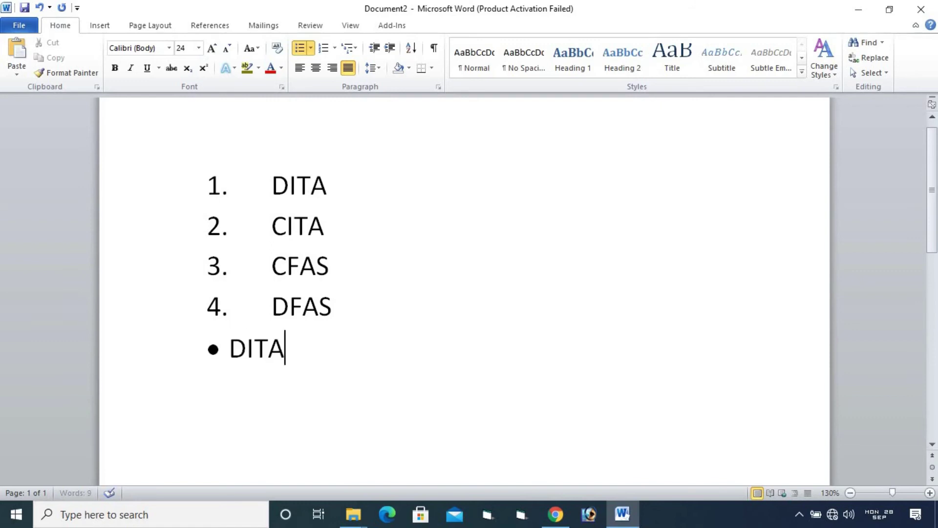
pyautogui.press('Return')
pyautogui.write('CI')
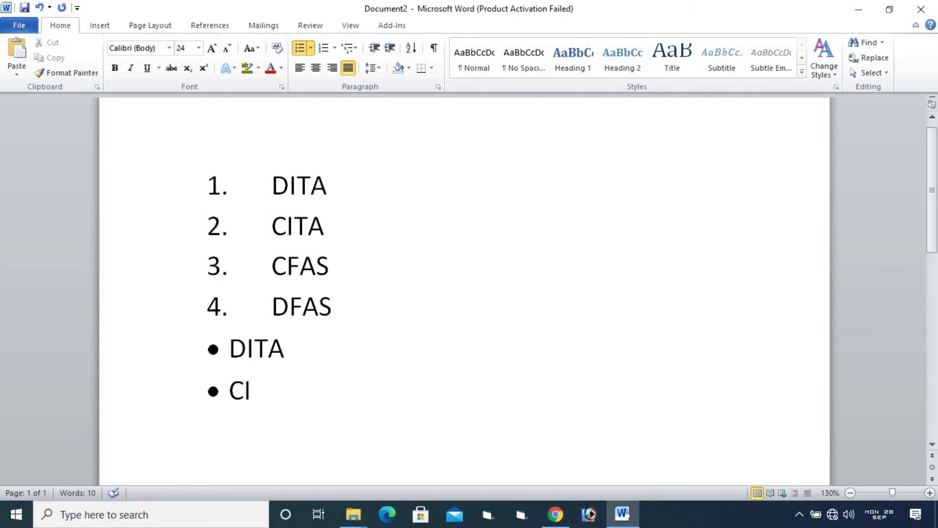
pyautogui.write('TA')
pyautogui.press('Return')
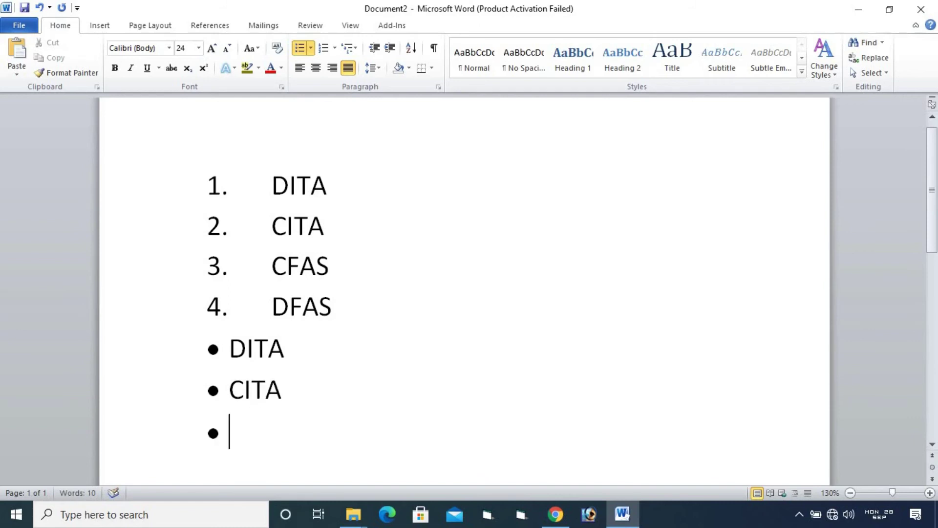
pyautogui.write('CFAS')
pyautogui.press('Return')
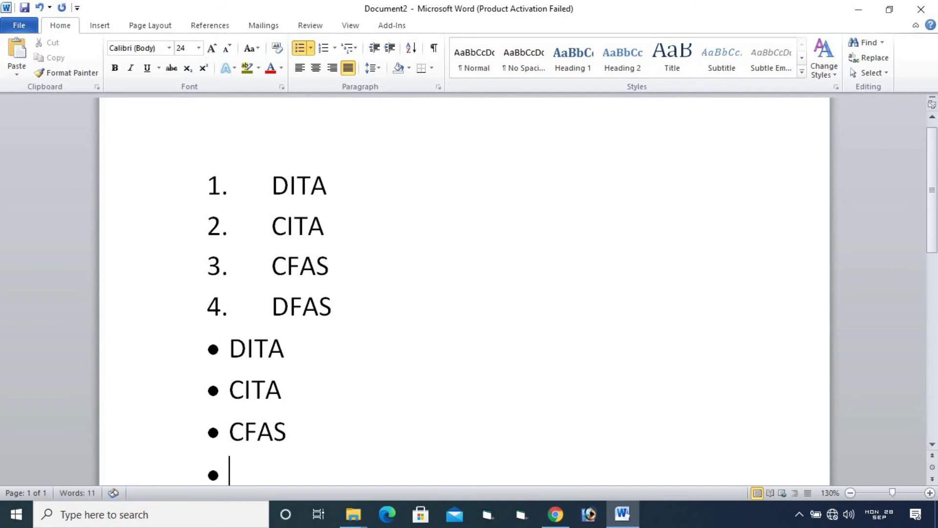
pyautogui.write('DFAS')
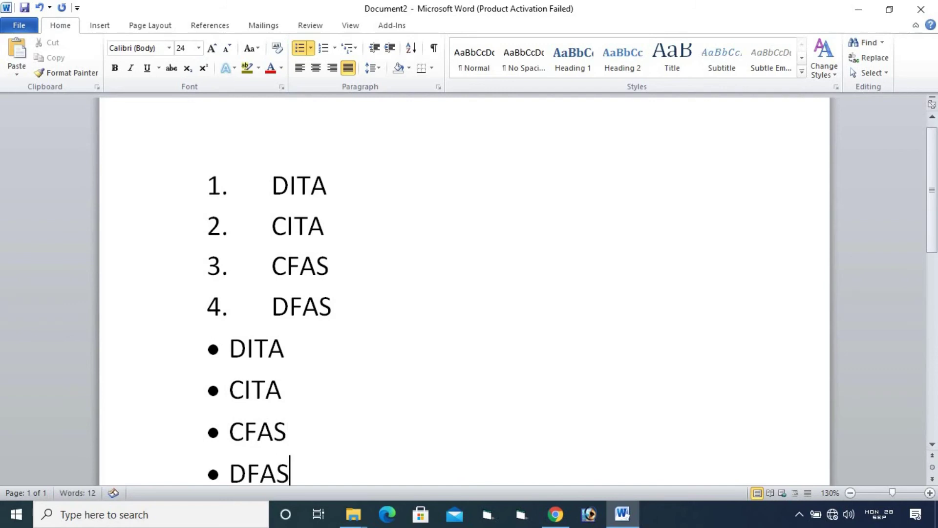
pyautogui.press('Return')
pyautogui.press('Return')
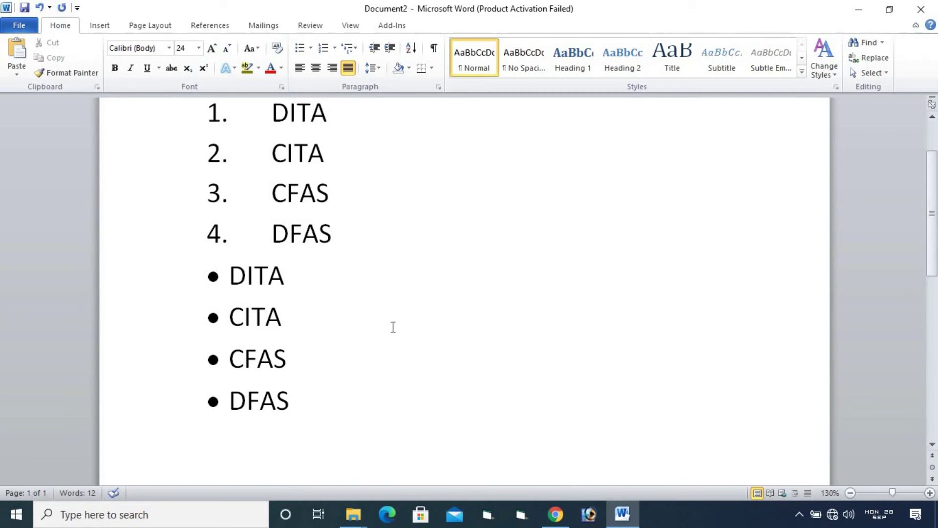
# Step: Change the four numbered items DITA, CITA, CFAS and DFAS to the lowercase Roman numeral format i., ii., iii
pyautogui.scroll(2, 393, 327)
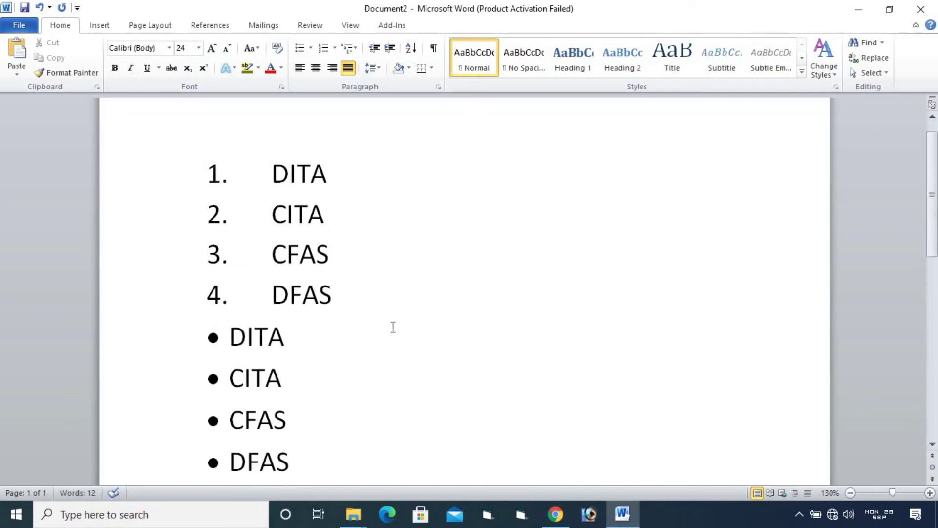
pyautogui.click(339, 302)
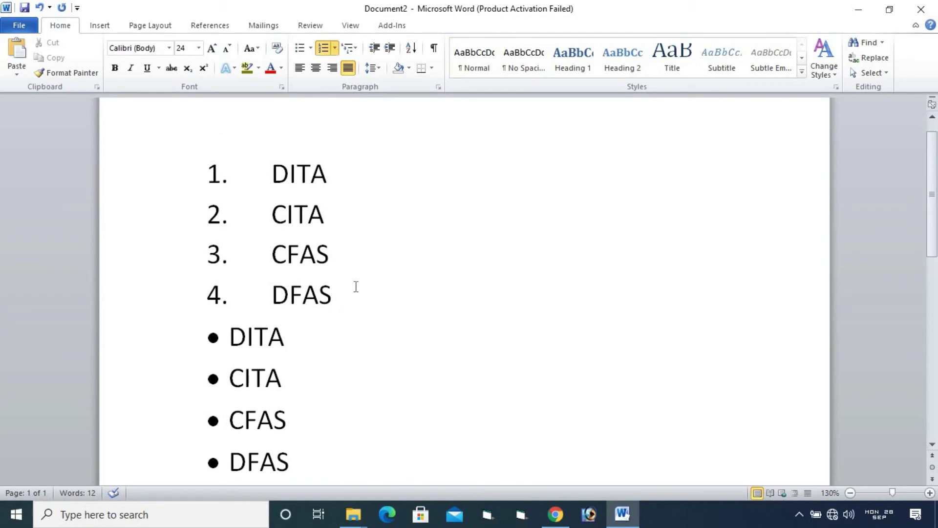
pyautogui.moveTo(345, 297); pyautogui.dragTo(239, 178)
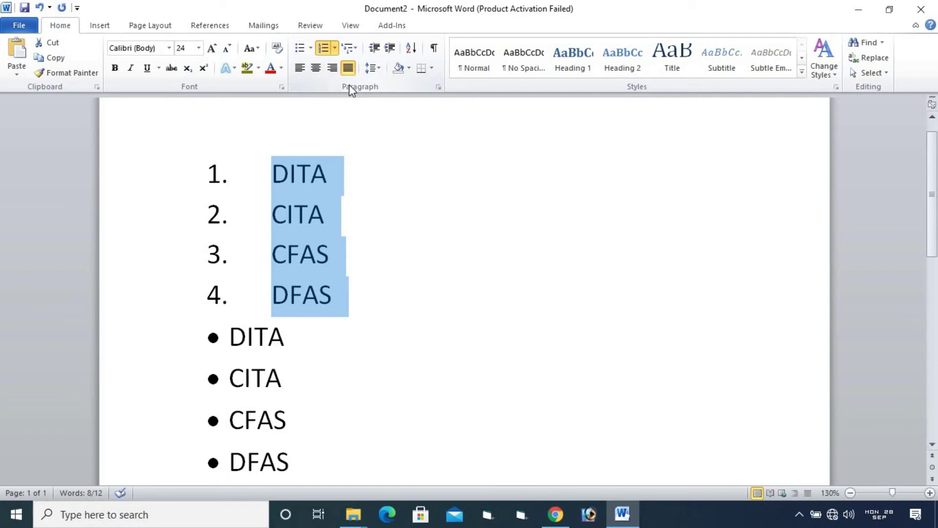
pyautogui.click(310, 48)
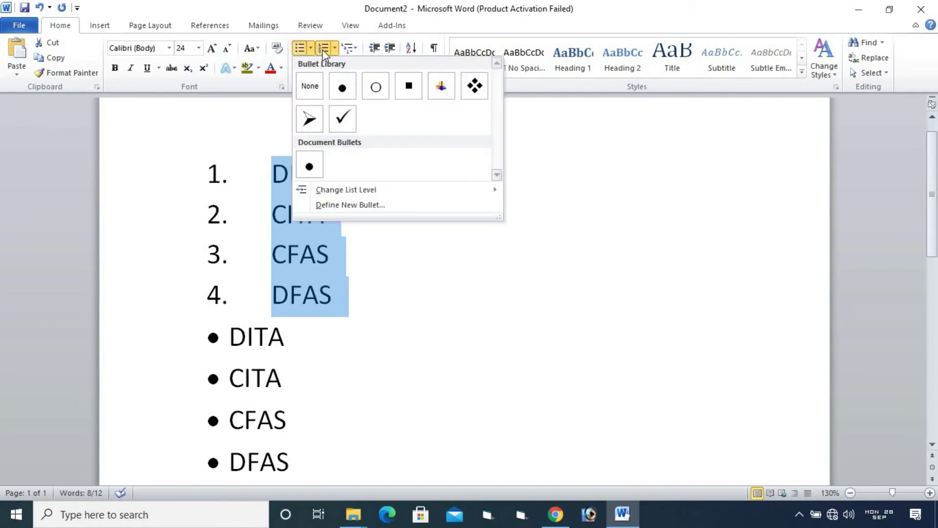
pyautogui.click(334, 47)
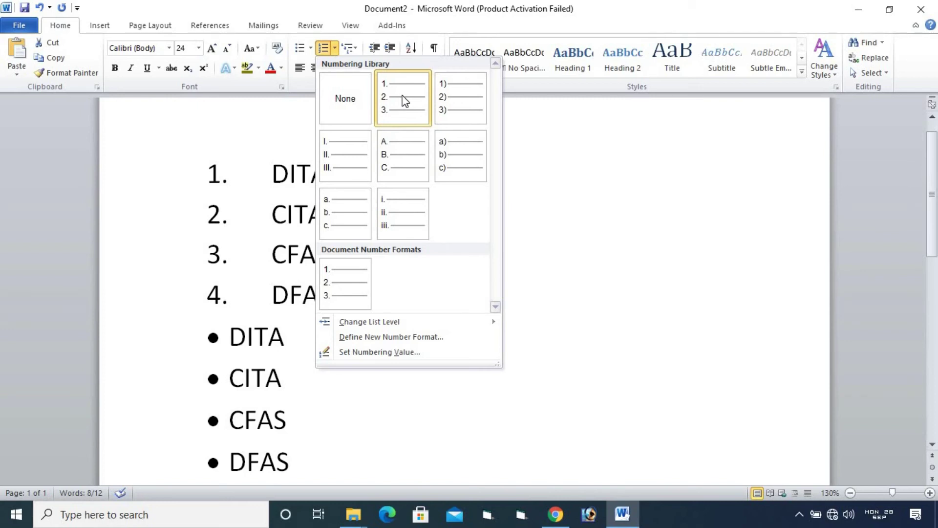
pyautogui.click(391, 203)
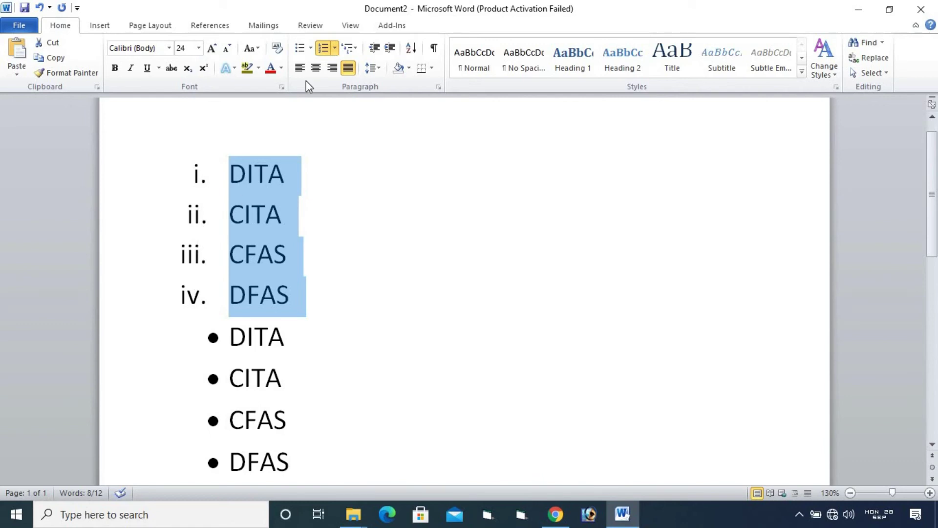
pyautogui.click(335, 52)
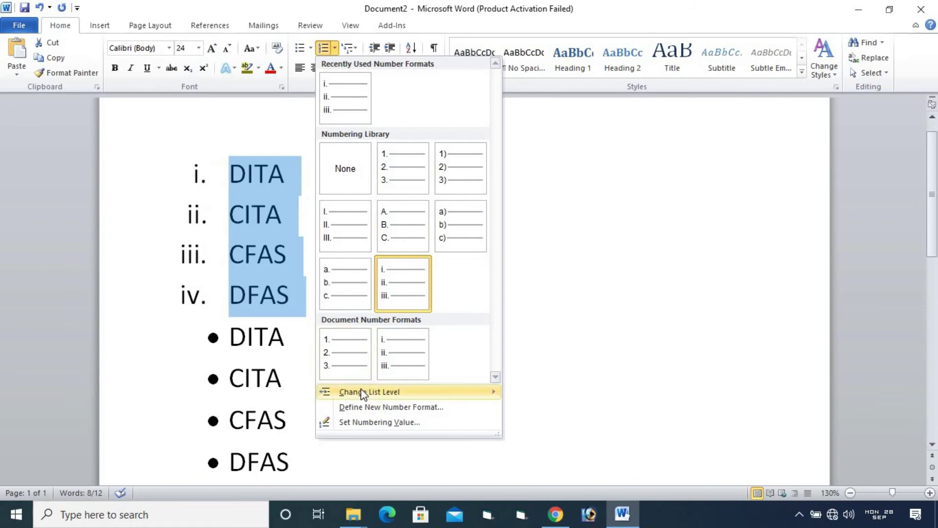
pyautogui.moveTo(360, 392)
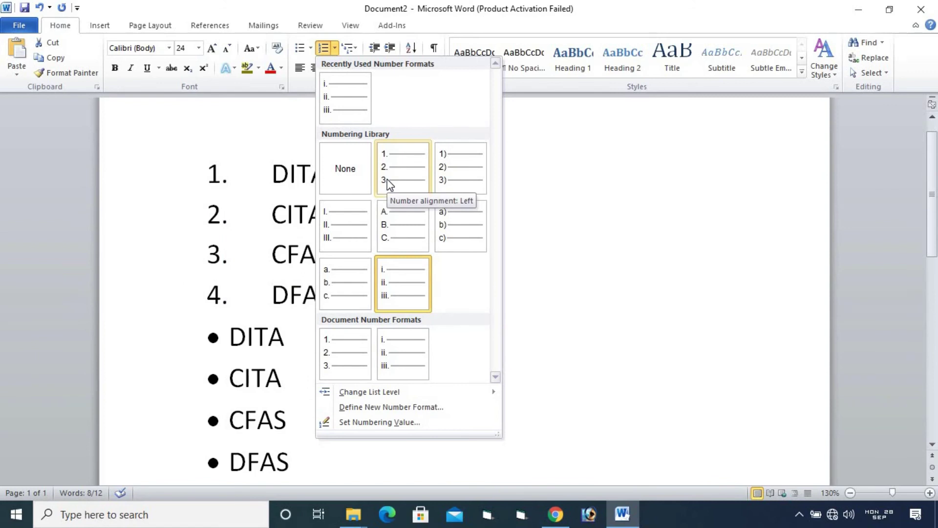
pyautogui.click(384, 421)
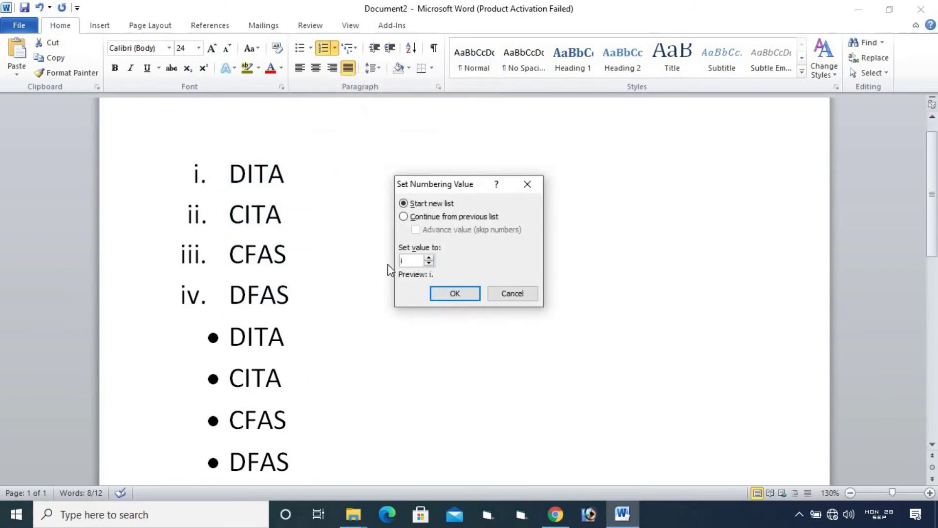
pyautogui.click(410, 262)
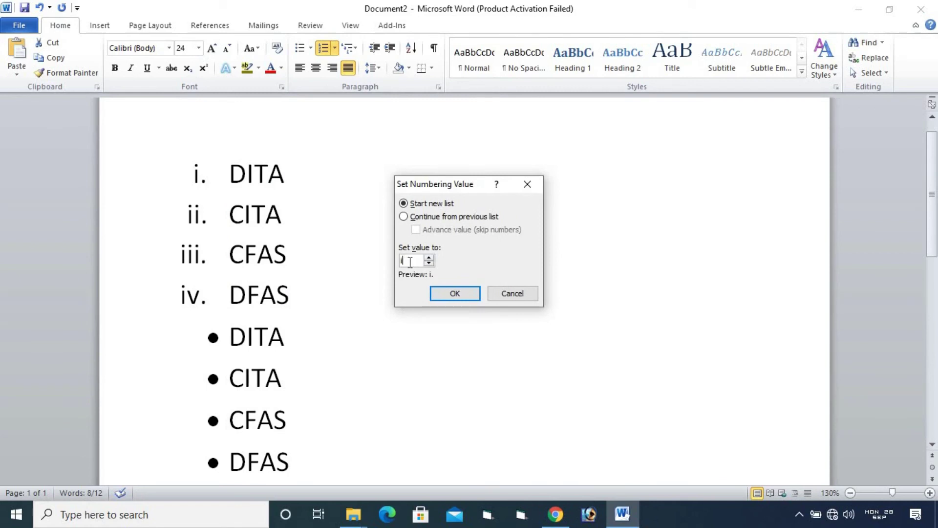
pyautogui.click(502, 293)
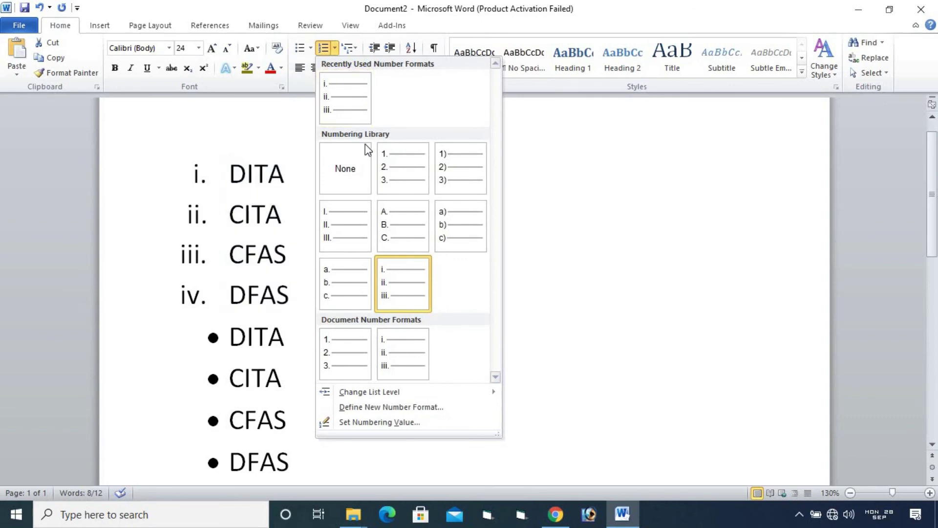
# Step: Apply the 1., 2., 3. number format to the selected items and start their numbering at 101
pyautogui.click(393, 170)
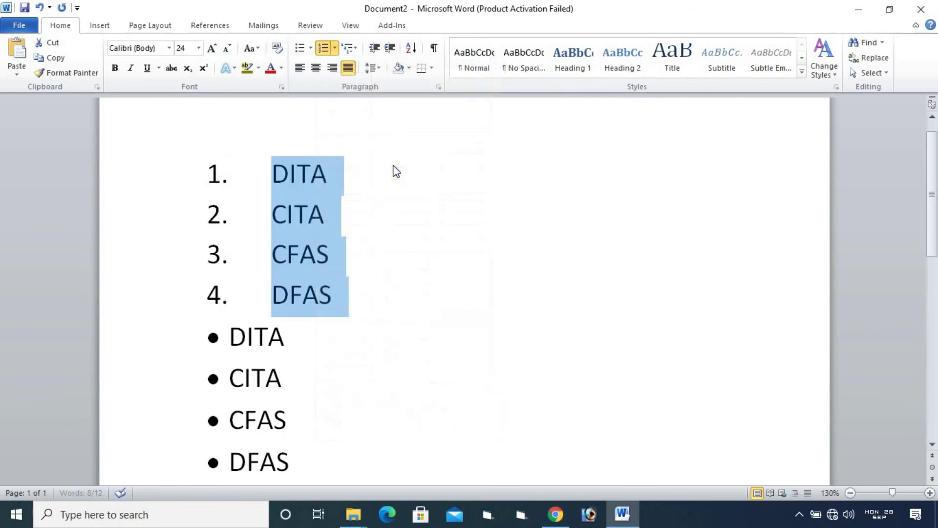
pyautogui.click(335, 48)
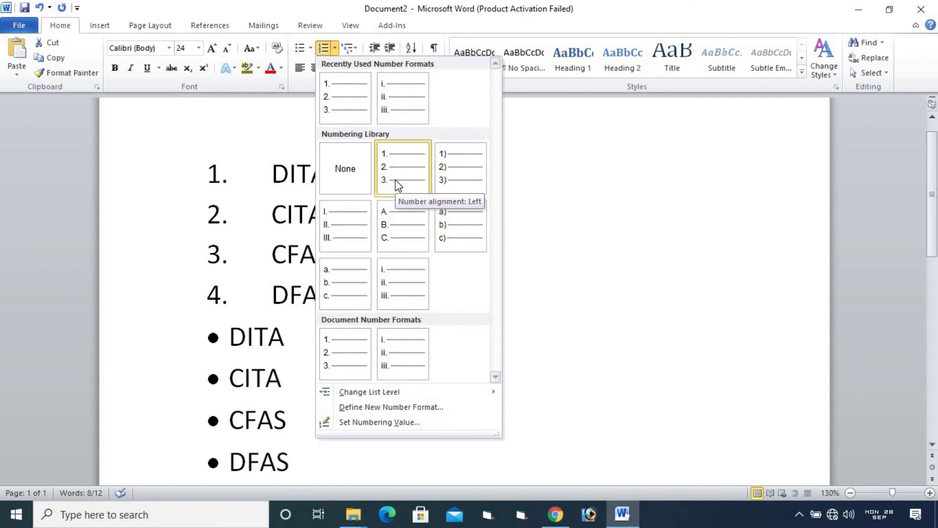
pyautogui.click(406, 422)
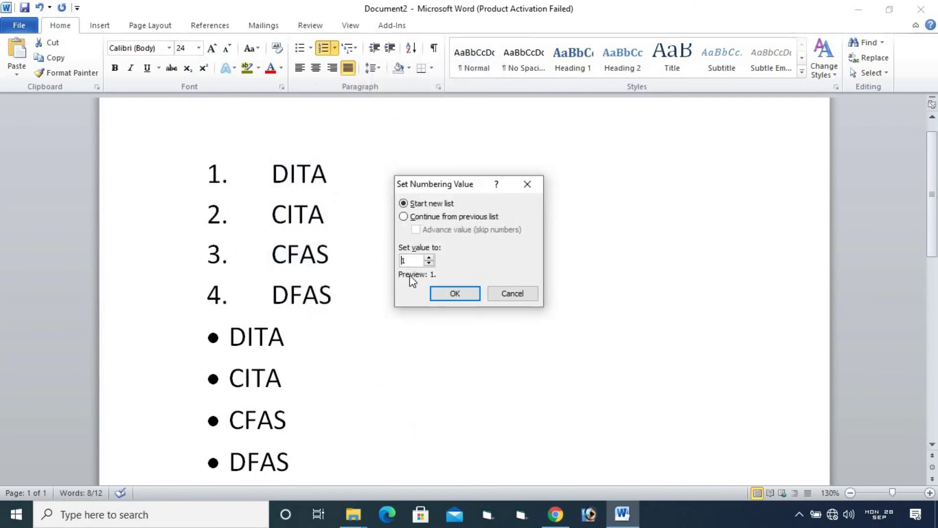
pyautogui.click(413, 261)
pyautogui.press('BackSpace')
pyautogui.write('101')
pyautogui.click(453, 296)
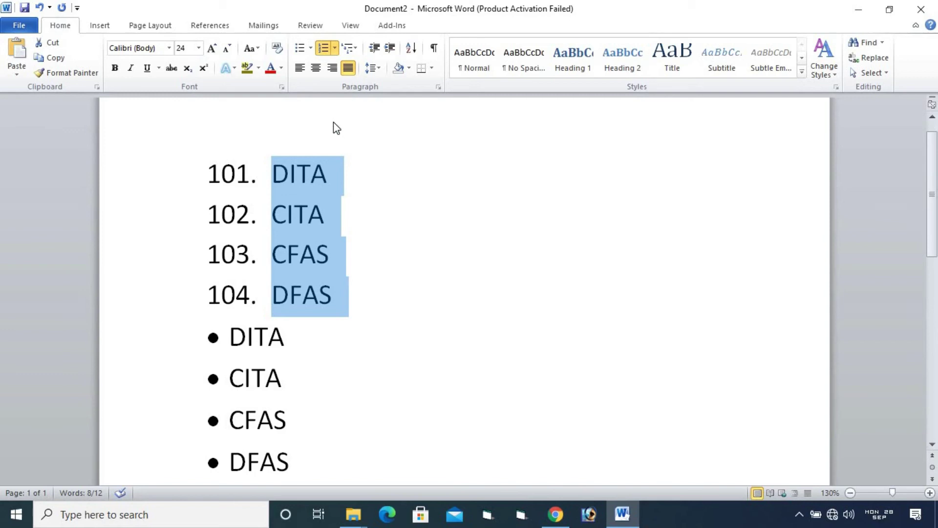
# Step: Set the starting value of the numbered list to 1
pyautogui.click(334, 48)
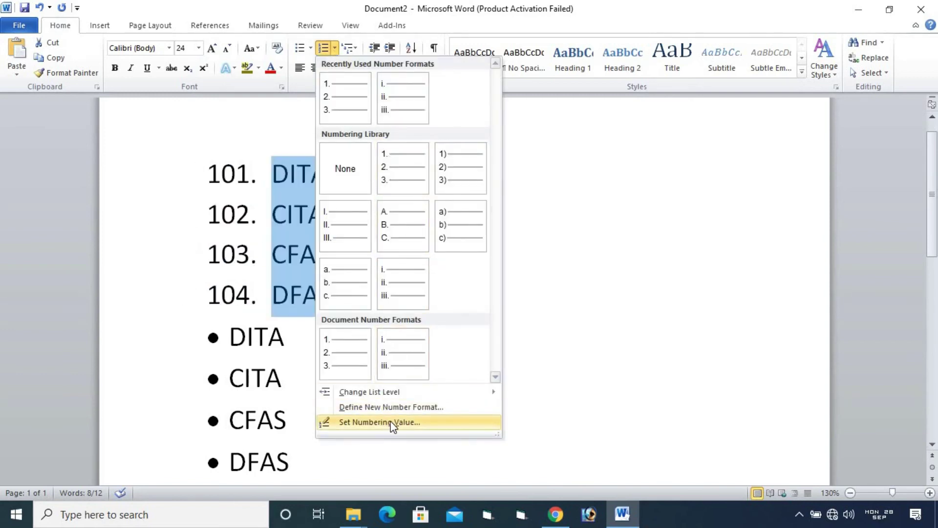
pyautogui.click(433, 427)
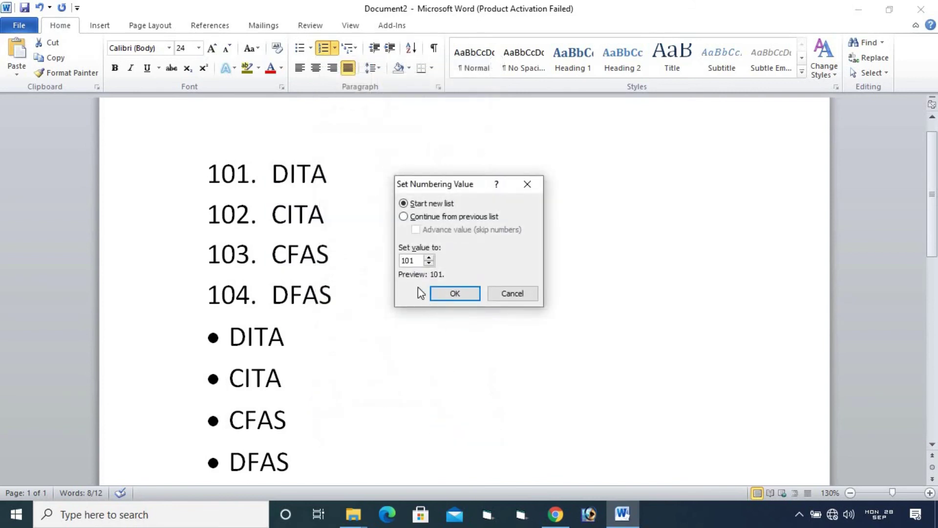
pyautogui.moveTo(418, 260); pyautogui.dragTo(396, 264)
pyautogui.write('1')
pyautogui.click(456, 295)
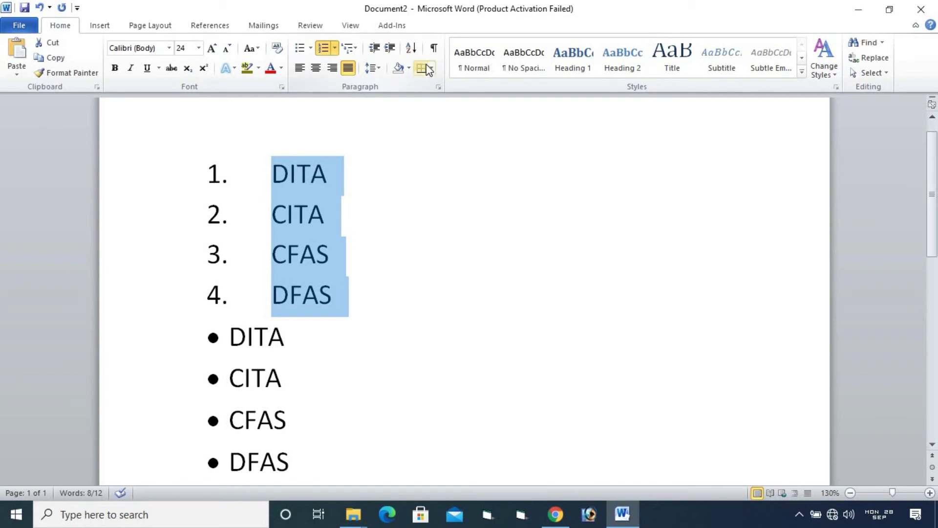
# Step: Start defining a new symbol bullet for the four bulleted items DITA, CITA, CFAS and DFAS, with Webdings as the symbol font
pyautogui.click(311, 48)
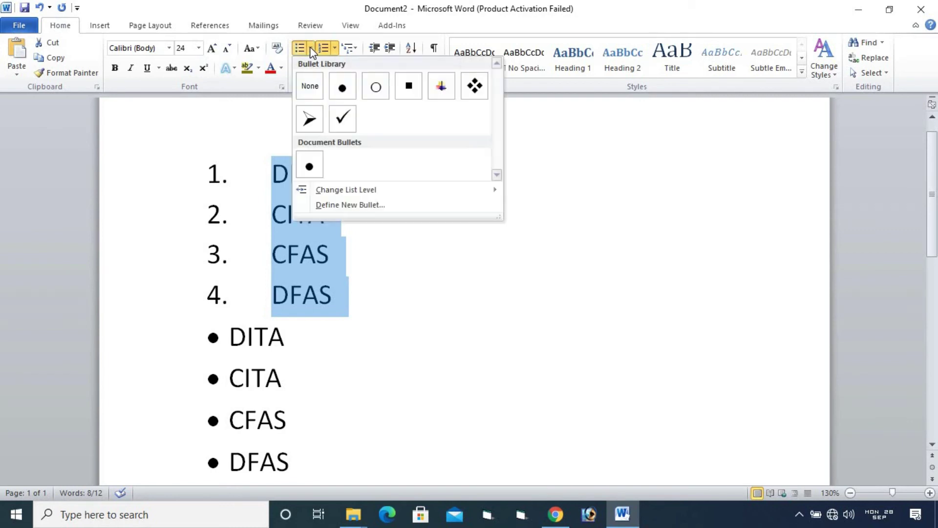
pyautogui.scroll(-3, 330, 408)
pyautogui.moveTo(295, 377); pyautogui.dragTo(225, 260)
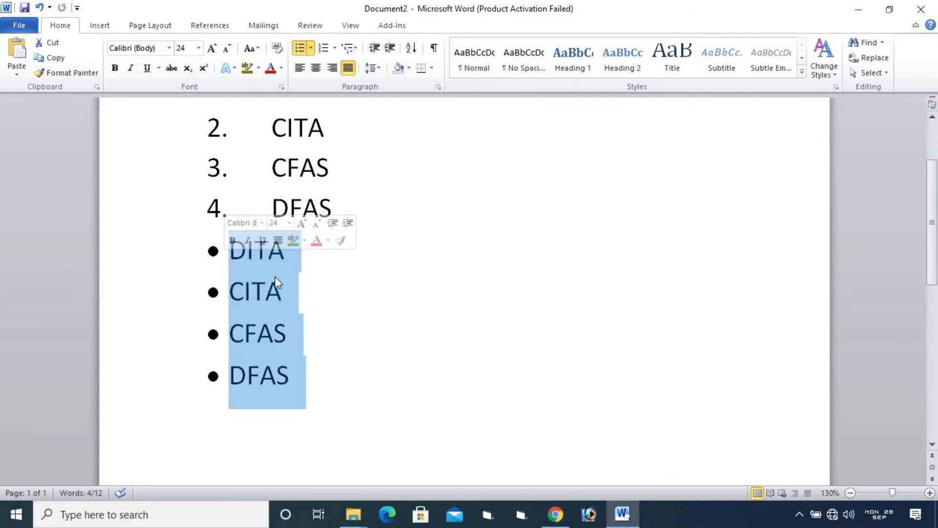
pyautogui.click(311, 46)
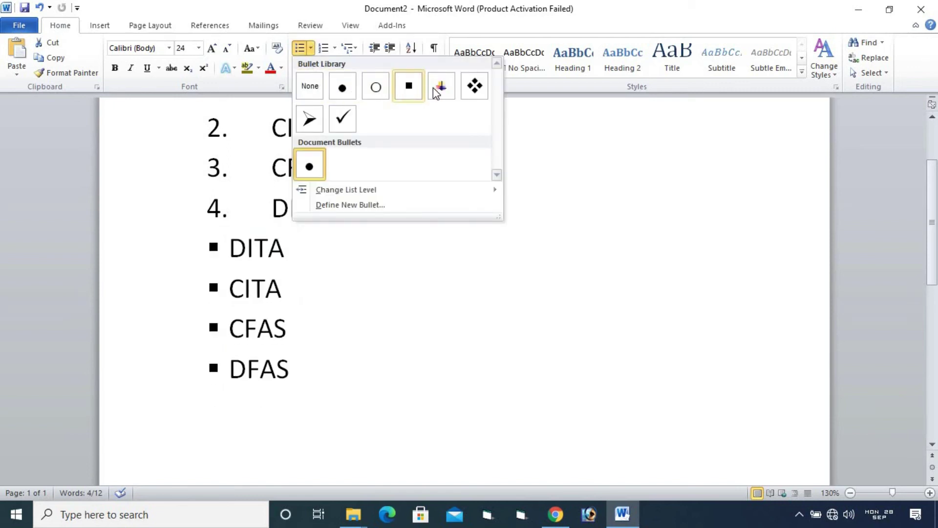
pyautogui.click(383, 209)
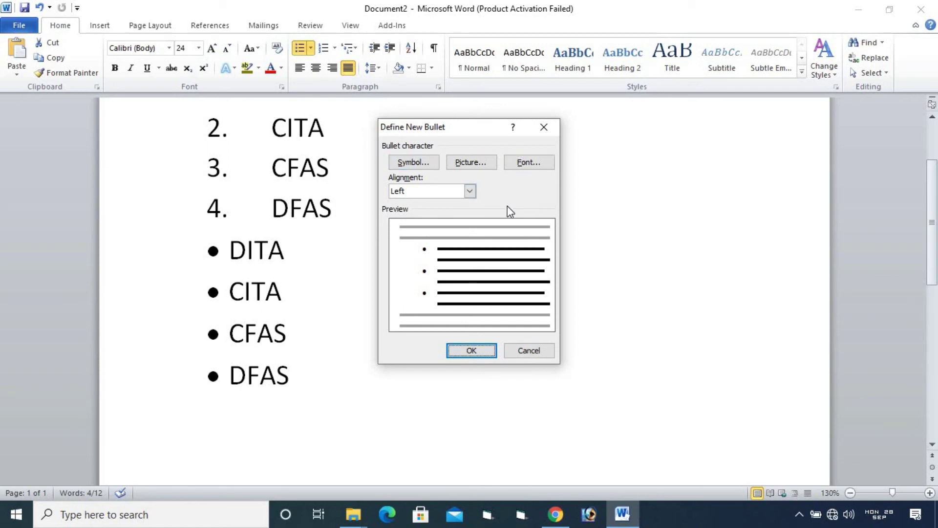
pyautogui.click(412, 161)
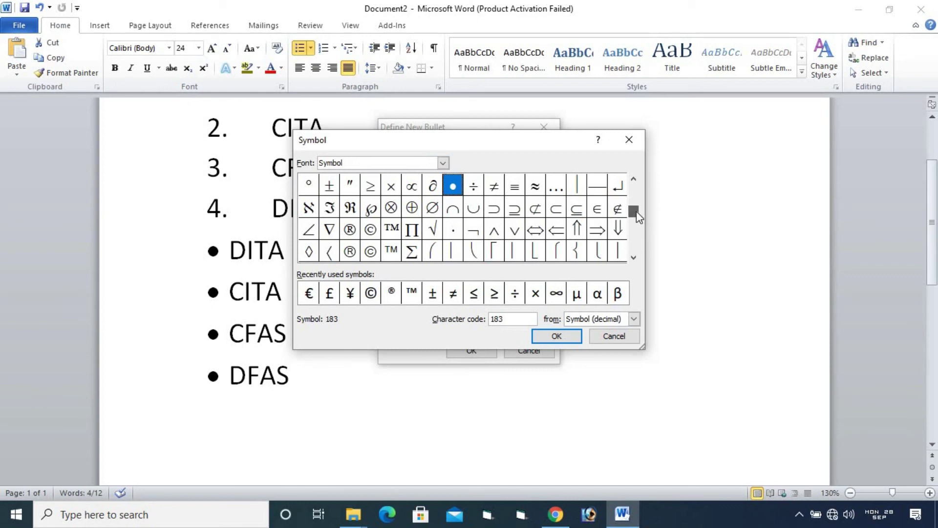
pyautogui.scroll(2, 636, 211)
pyautogui.click(443, 163)
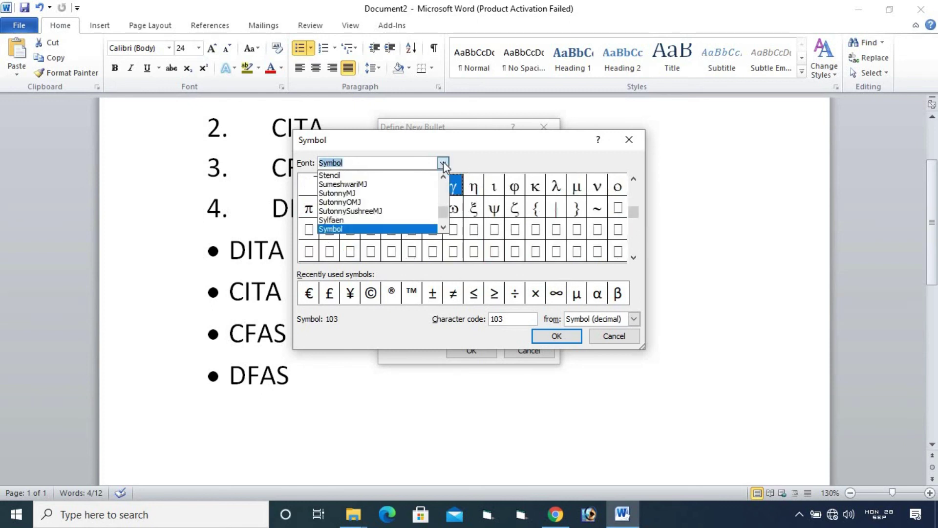
pyautogui.write('w')
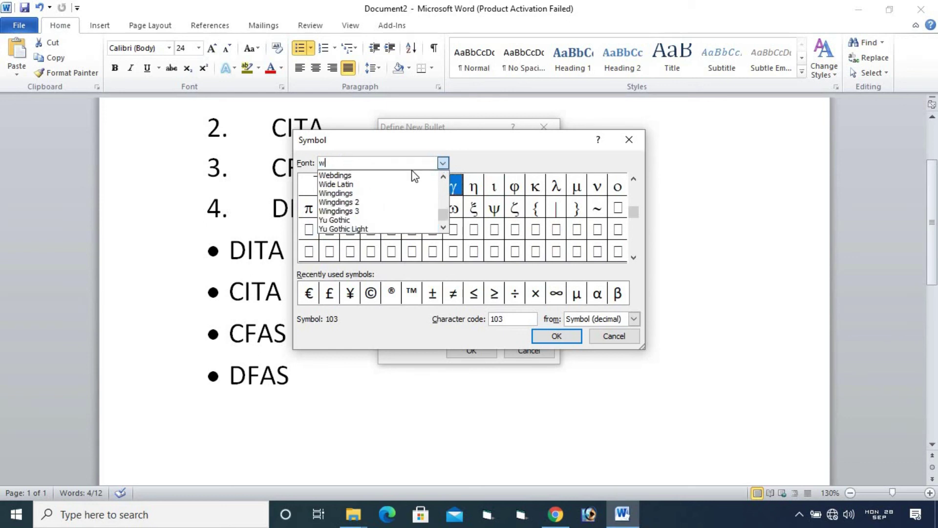
pyautogui.click(344, 177)
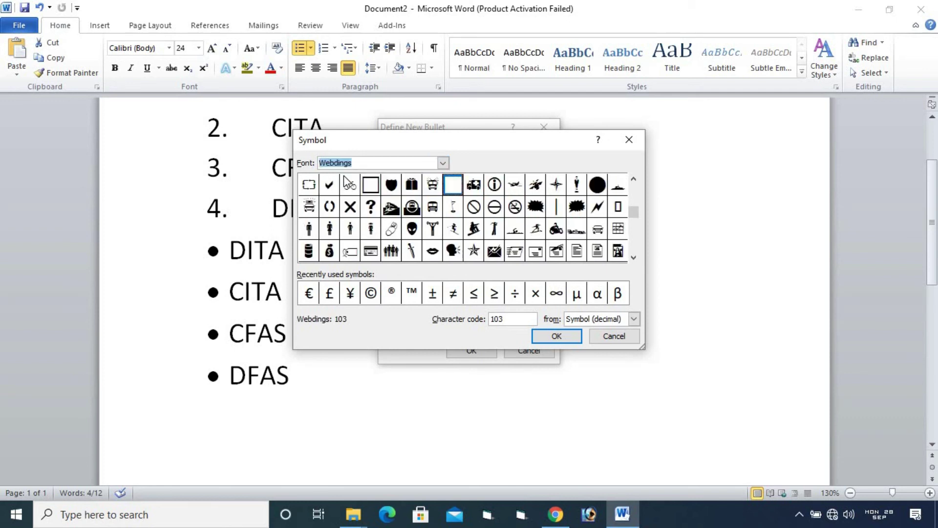
# Step: Look through the Webdings symbols that can serve as a bullet character
pyautogui.click(361, 164)
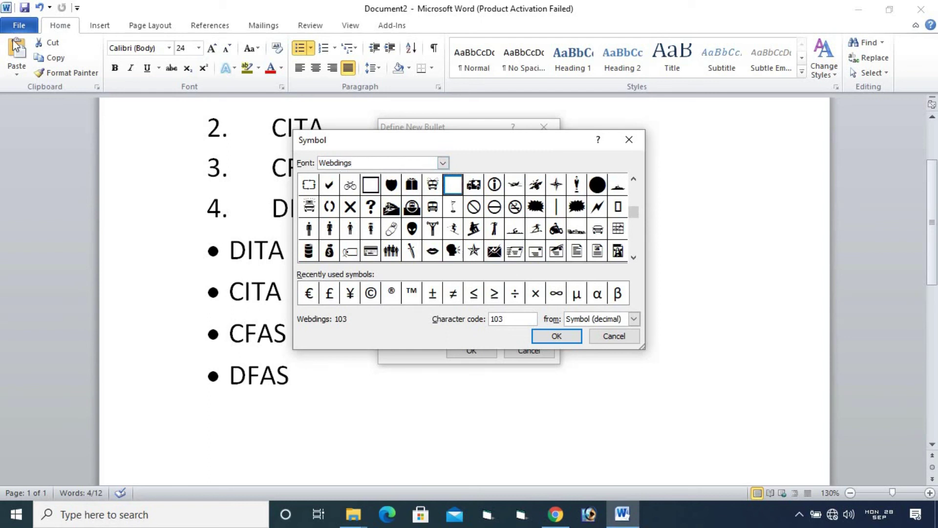
pyautogui.click(633, 180)
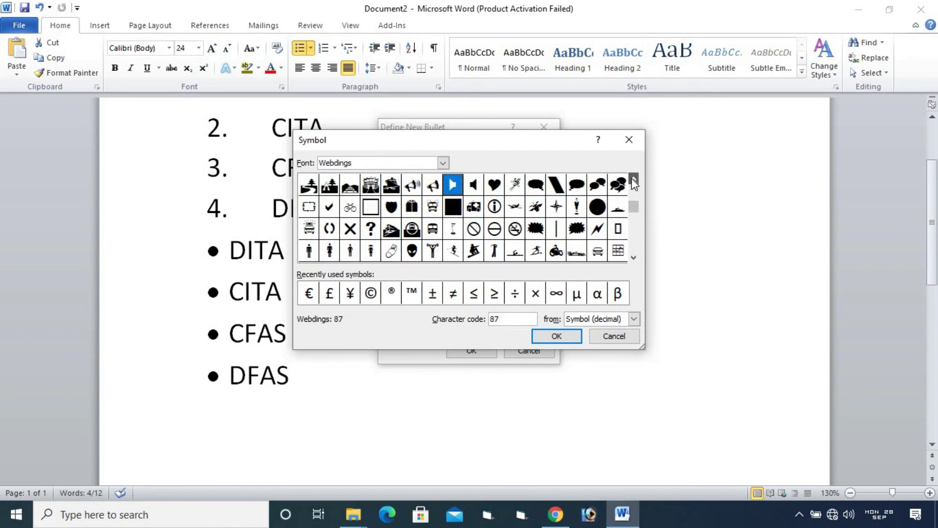
pyautogui.click(634, 180)
pyautogui.click(633, 180)
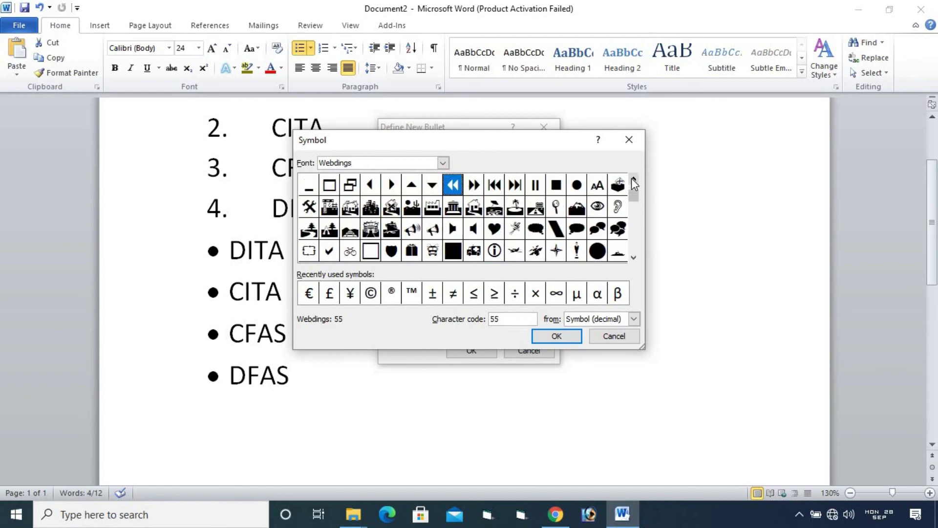
pyautogui.click(633, 180)
pyautogui.click(633, 258)
pyautogui.click(634, 257)
pyautogui.click(634, 258)
pyautogui.click(634, 257)
pyautogui.click(634, 258)
pyautogui.click(634, 258)
pyautogui.click(634, 257)
pyautogui.click(634, 258)
pyautogui.click(633, 257)
pyautogui.click(634, 257)
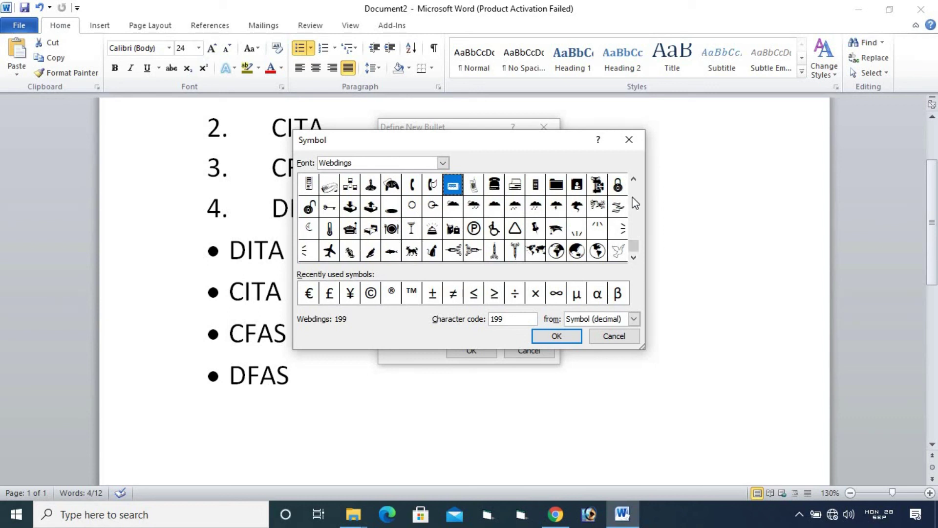
pyautogui.click(634, 179)
pyautogui.click(634, 180)
pyautogui.click(633, 181)
pyautogui.click(634, 180)
pyautogui.click(634, 180)
pyautogui.click(633, 181)
pyautogui.click(634, 181)
pyautogui.click(634, 180)
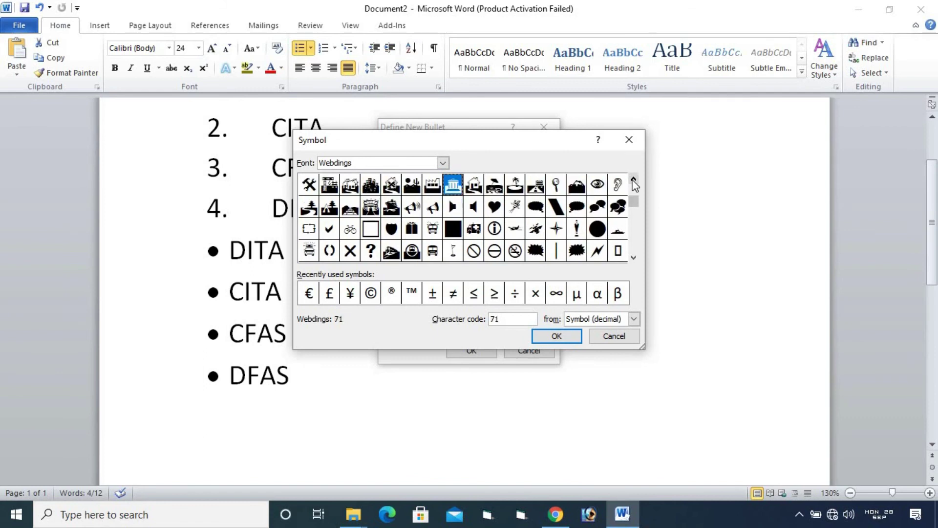
pyautogui.click(634, 180)
# Step: Switch the symbol font to Wingdings and apply the writing-hand symbol, character code 64, as the bullet of the selected items
pyautogui.click(443, 163)
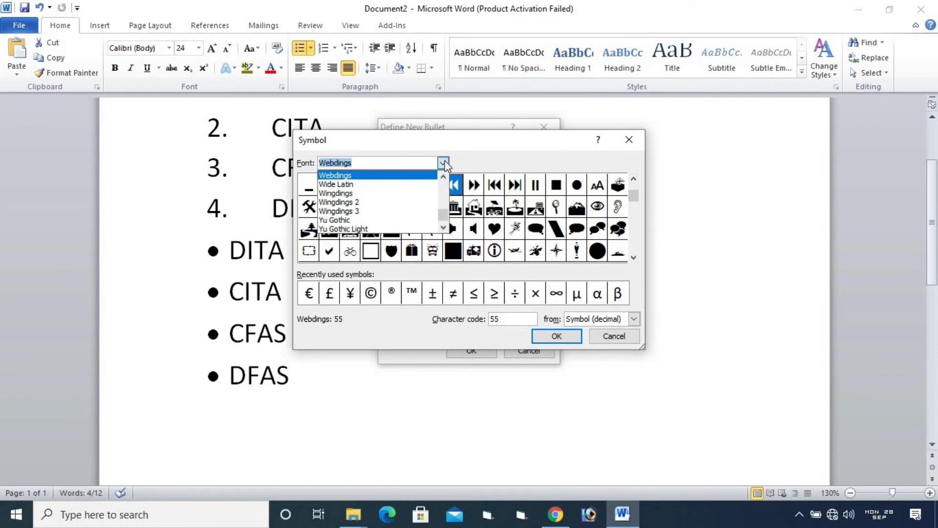
pyautogui.click(408, 195)
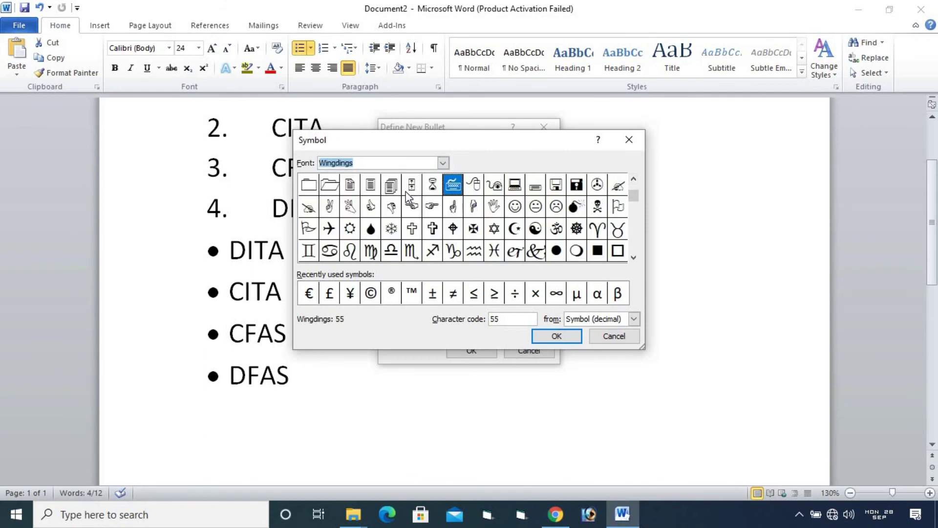
pyautogui.click(309, 208)
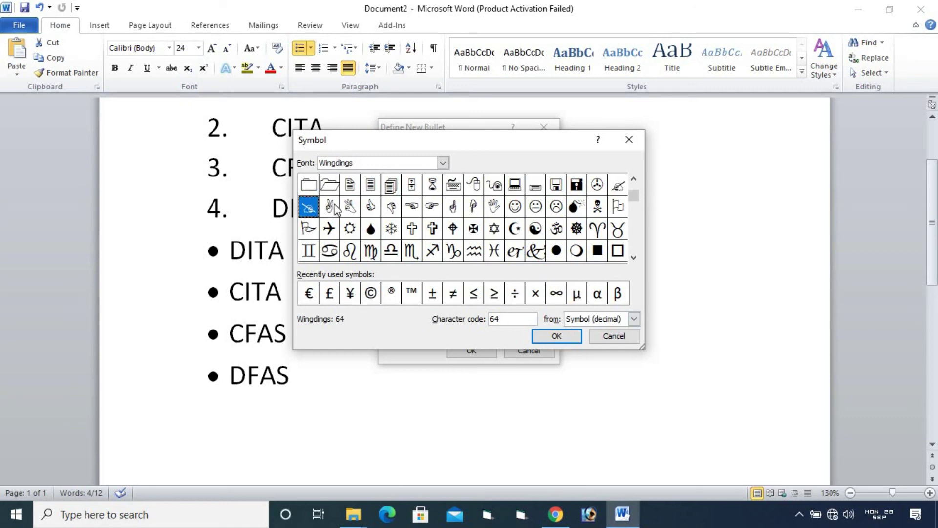
pyautogui.click(332, 210)
pyautogui.click(310, 214)
pyautogui.click(565, 334)
pyautogui.click(472, 350)
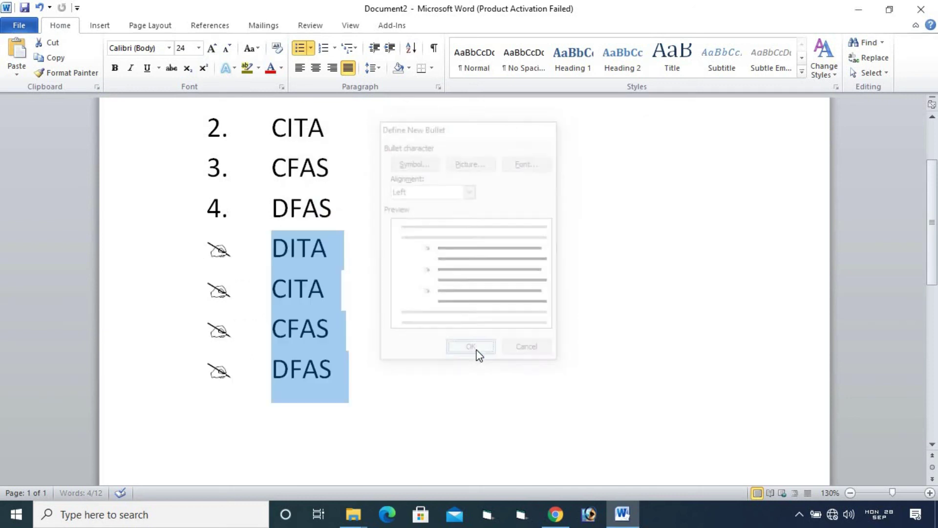
# Step: Review the numbered list and the writing-hand bulleted list of course names on the page
pyautogui.click(344, 345)
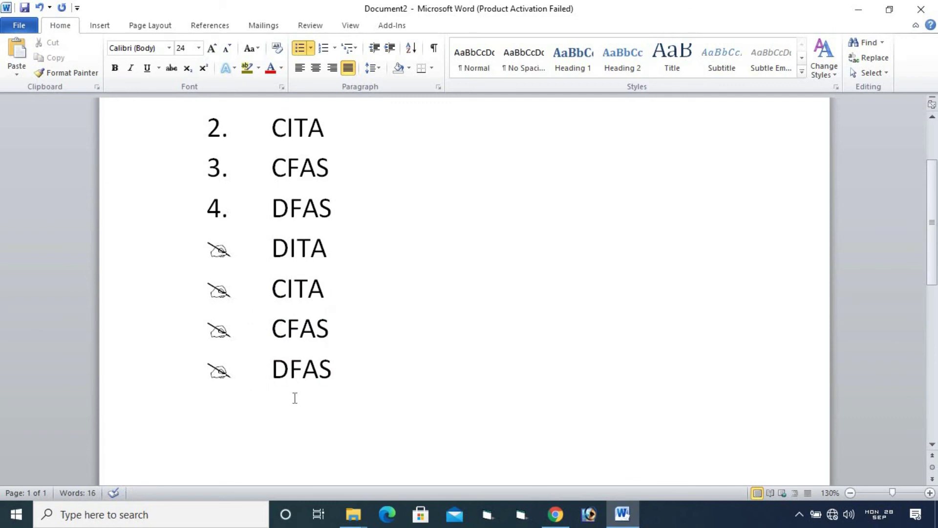
pyautogui.click(330, 376)
pyautogui.moveTo(335, 374); pyautogui.dragTo(271, 259)
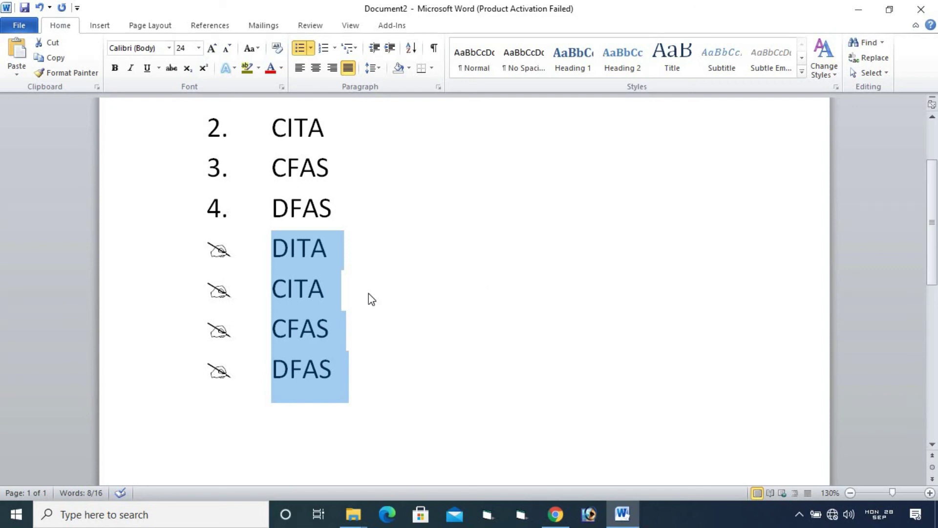
pyautogui.scroll(3, 368, 293)
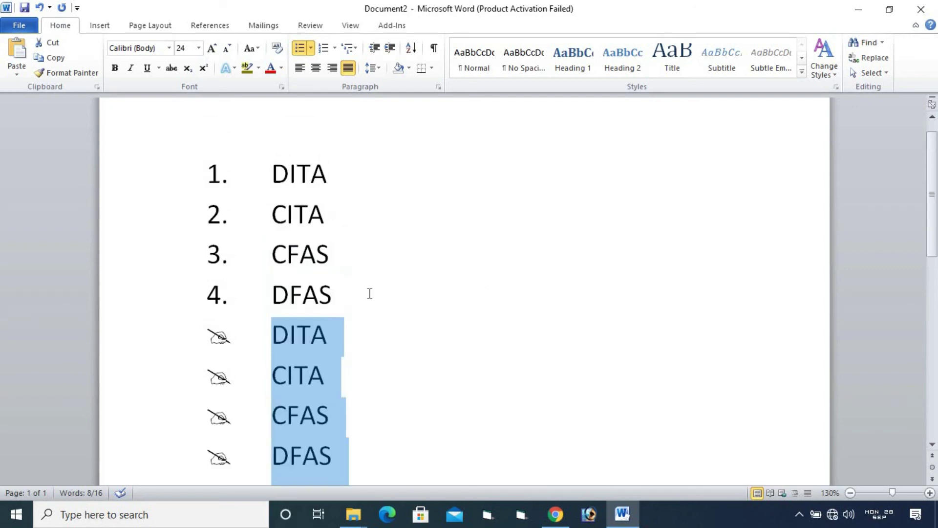
pyautogui.click(345, 235)
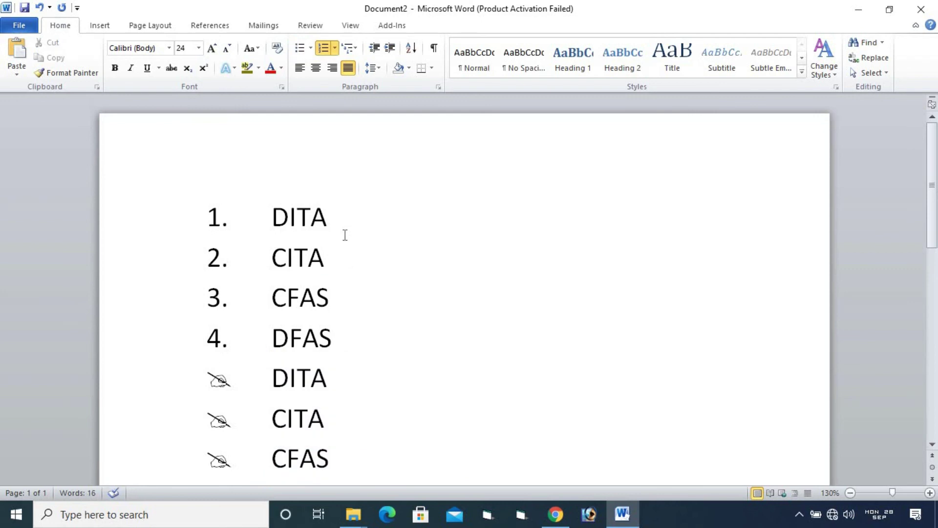
pyautogui.scroll(-3, 348, 249)
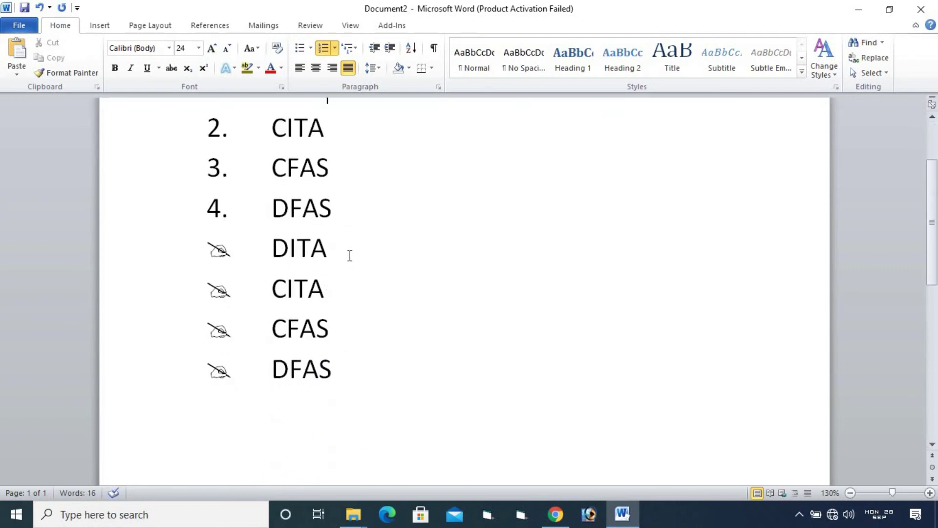
pyautogui.scroll(3, 350, 255)
pyautogui.scroll(-1, 350, 256)
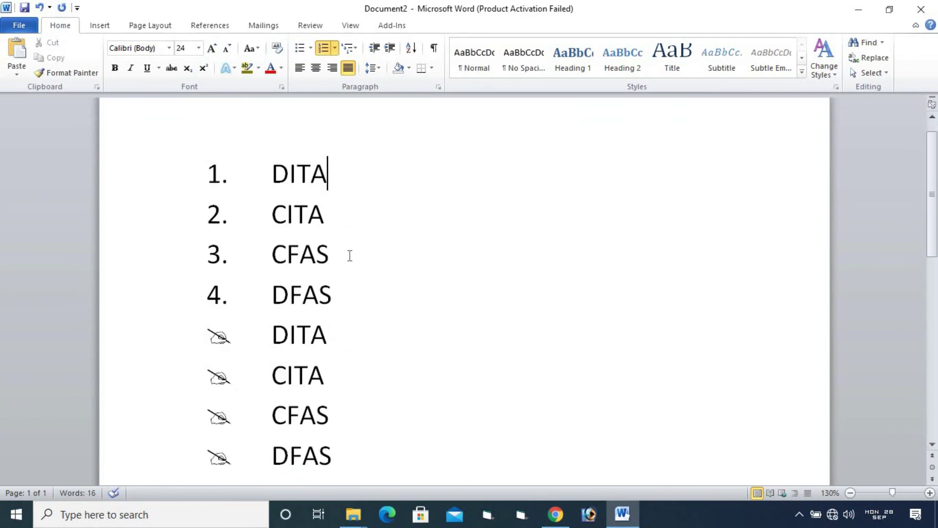
pyautogui.scroll(-5, 350, 256)
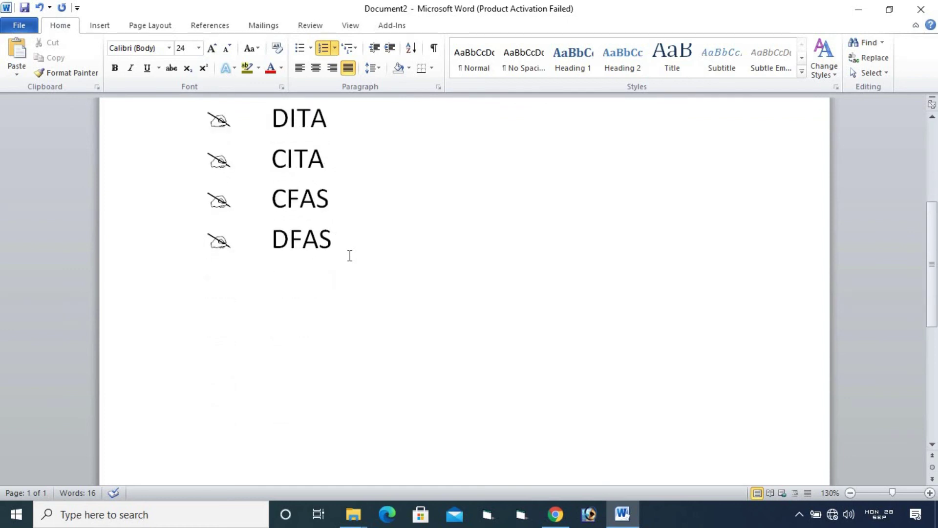
pyautogui.scroll(3, 350, 255)
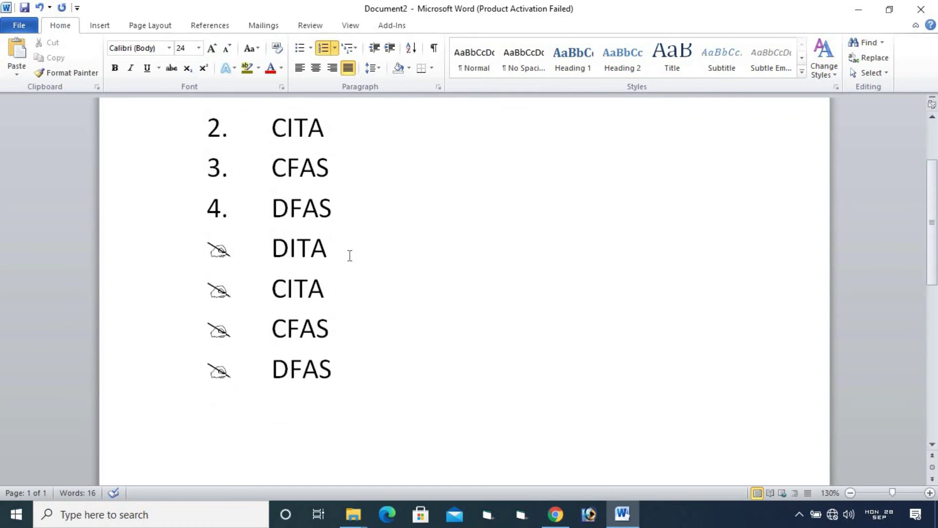
pyautogui.scroll(3, 350, 256)
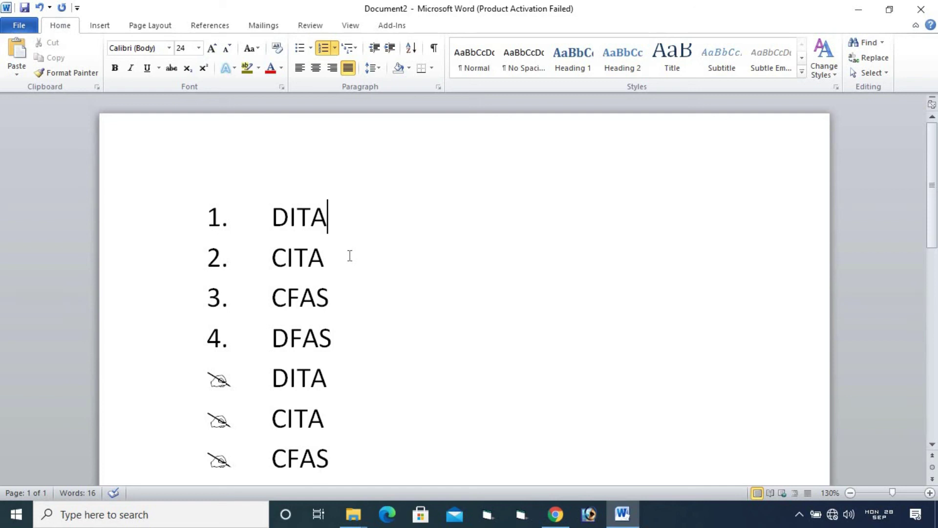
pyautogui.scroll(-1, 350, 256)
pyautogui.scroll(-4, 349, 255)
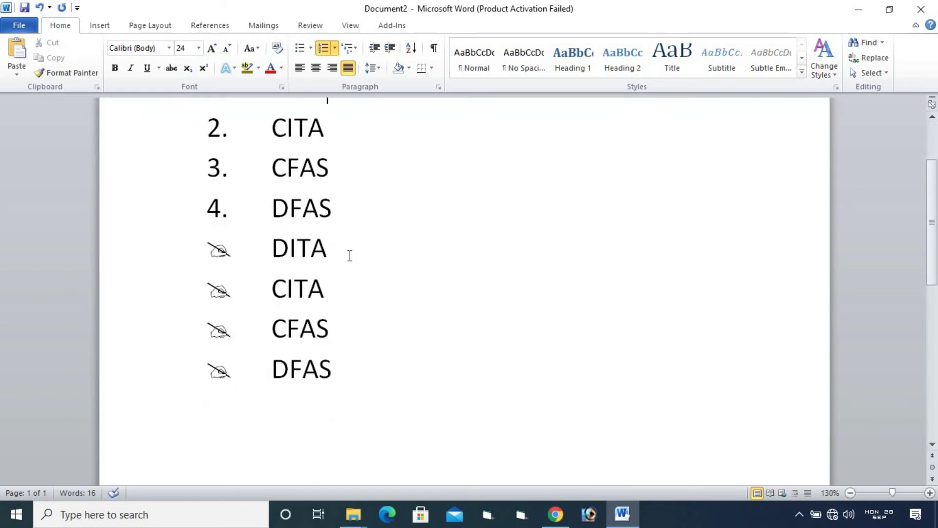
pyautogui.scroll(4, 350, 255)
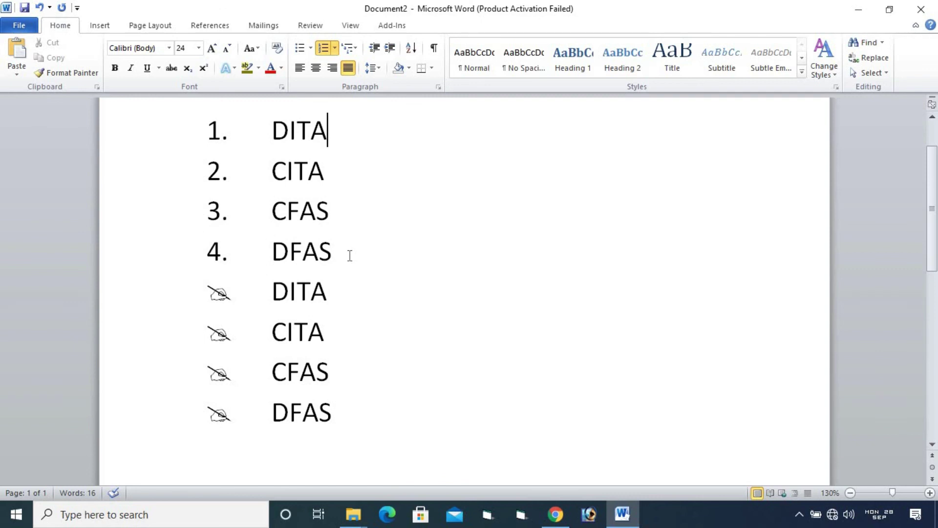
pyautogui.scroll(2, 350, 255)
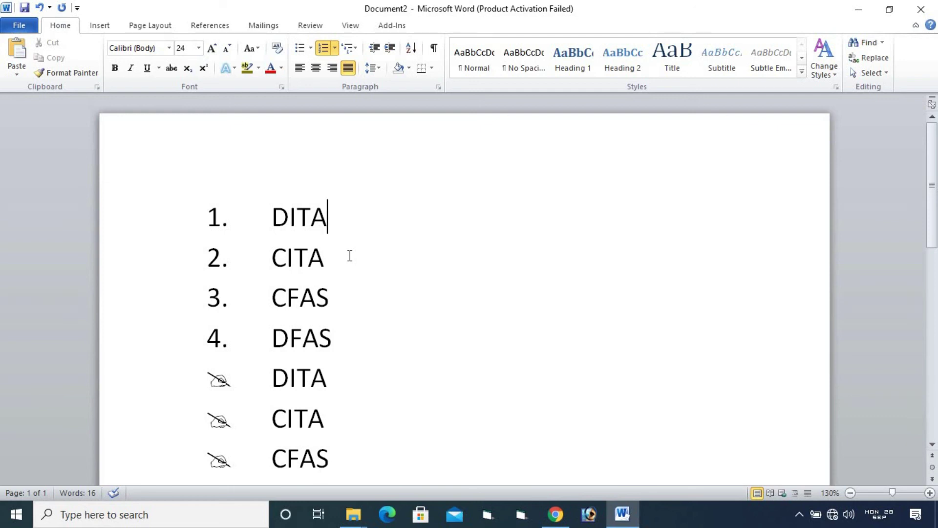
pyautogui.moveTo(269, 201); pyautogui.dragTo(344, 222)
pyautogui.click(350, 261)
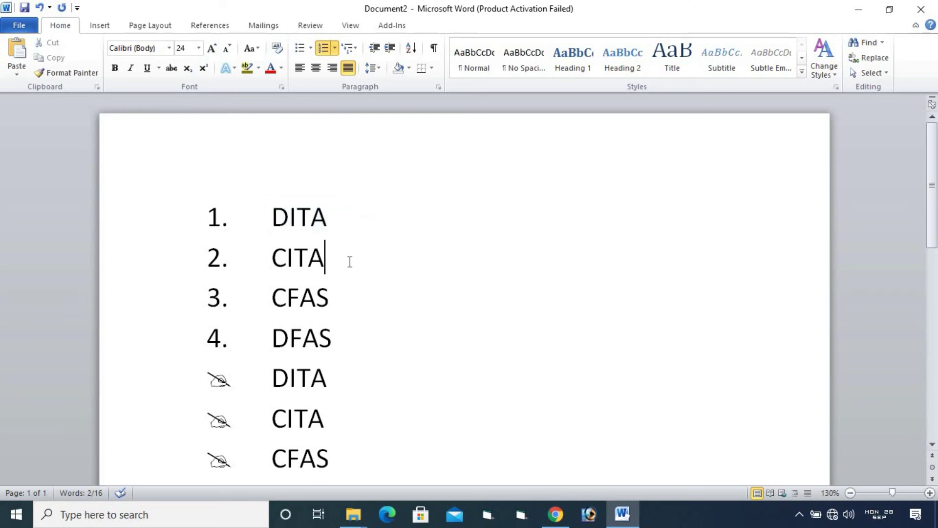
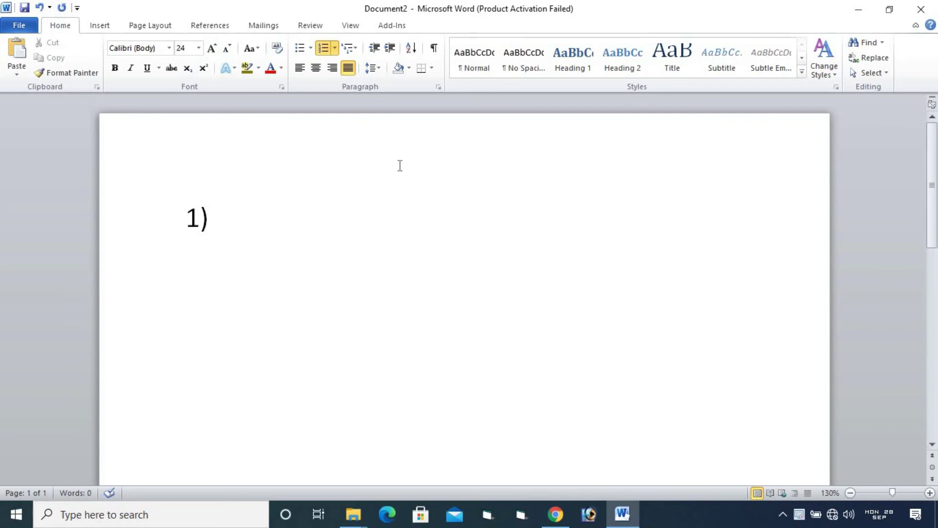
# Step: Try the Article/Section heading multilevel list on the empty numbered line, and replace it with the 1) a) i) multilevel format
pyautogui.click(334, 48)
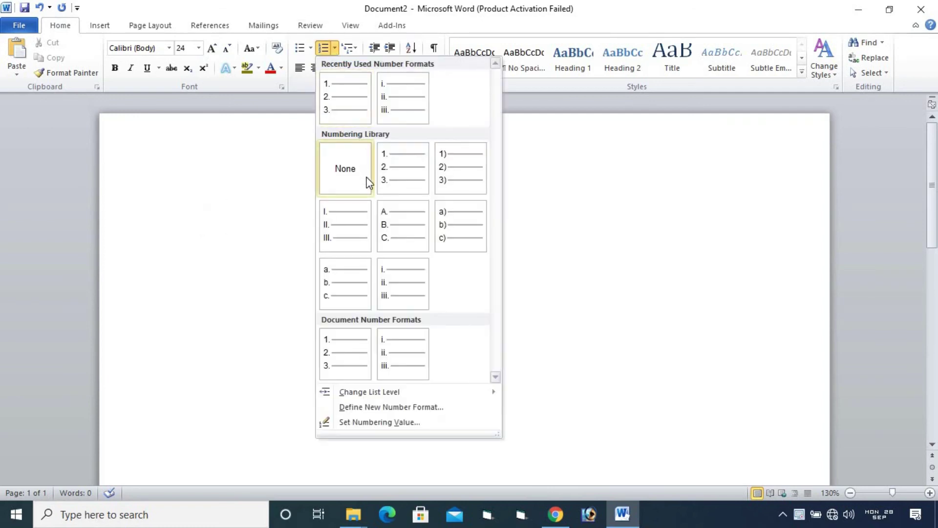
pyautogui.click(356, 48)
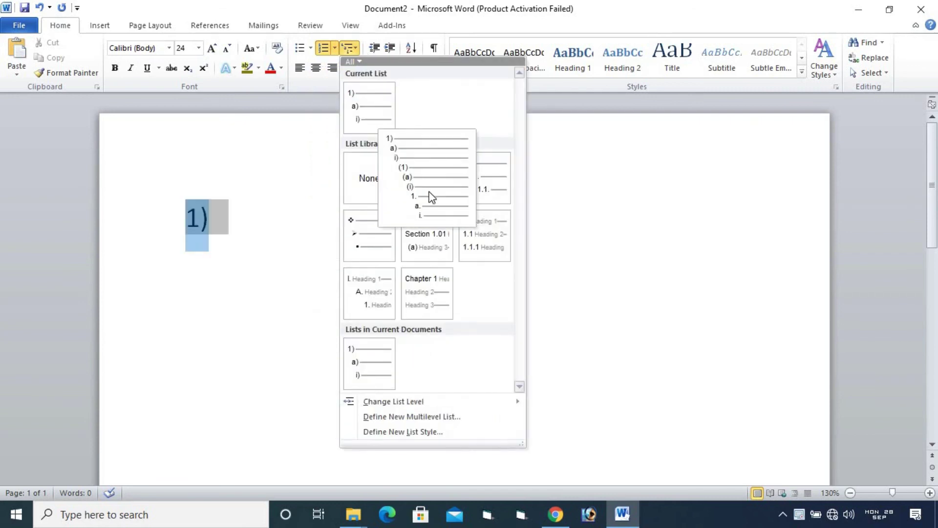
pyautogui.click(426, 242)
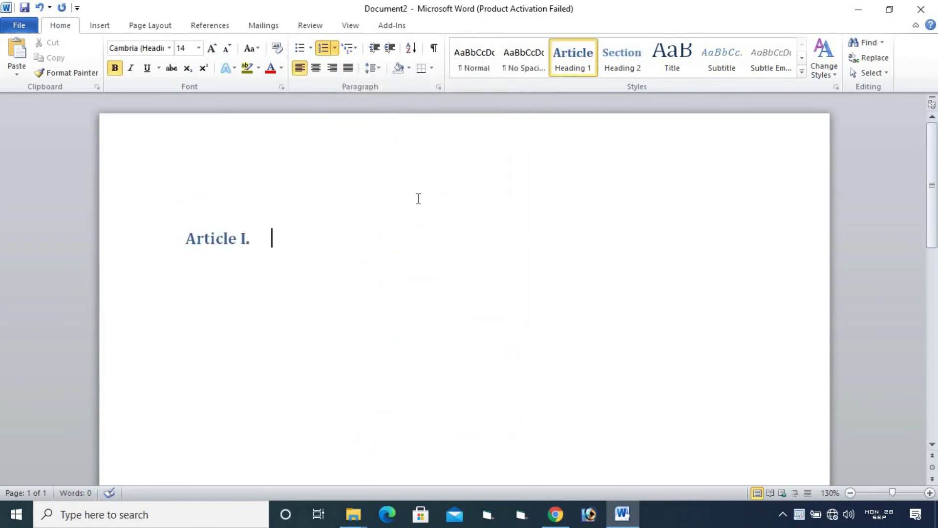
pyautogui.click(353, 49)
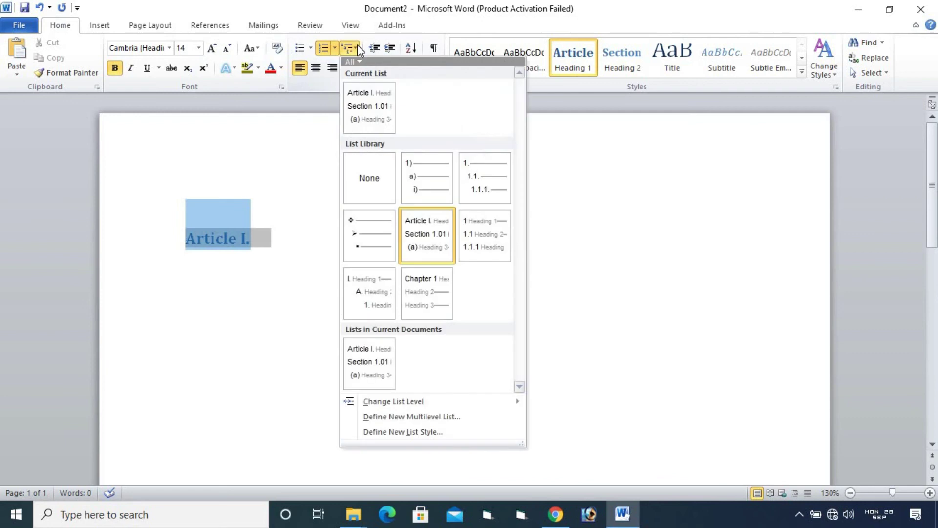
pyautogui.click(422, 192)
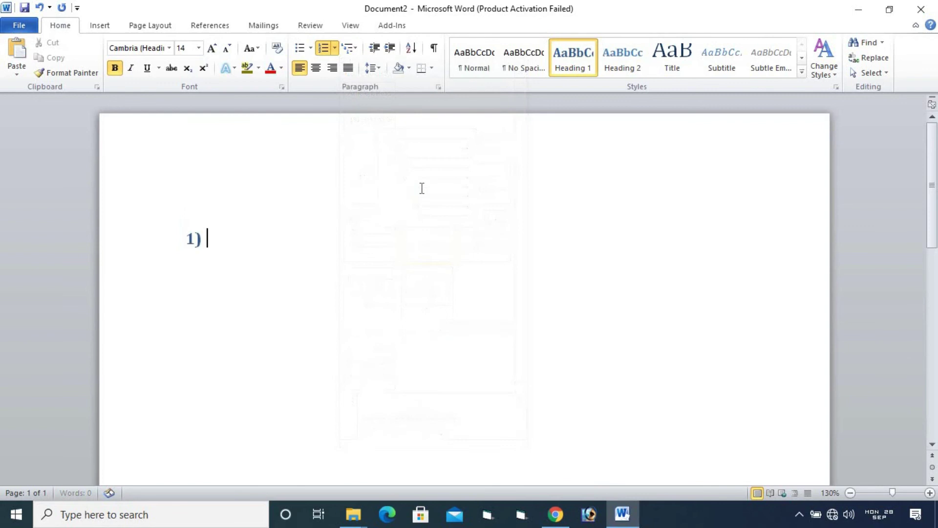
# Step: Try "Diploma in Computer" as the first heading-styled list item, and clear the whole document
pyautogui.write('Diplom')
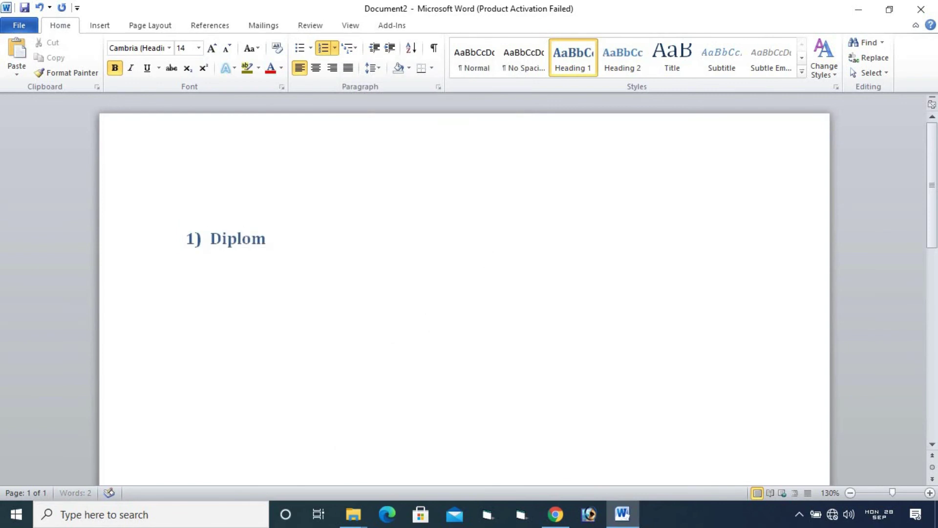
pyautogui.write('a in COmputer')
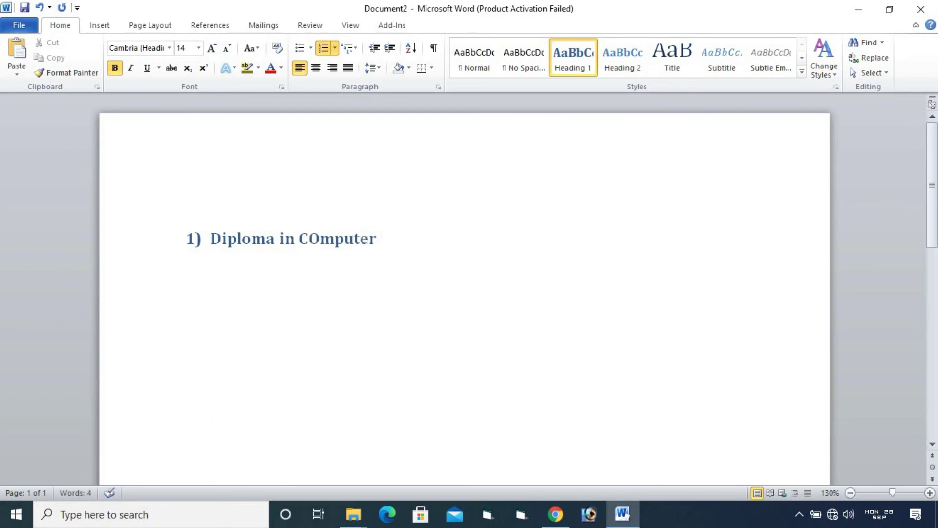
pyautogui.press('Return')
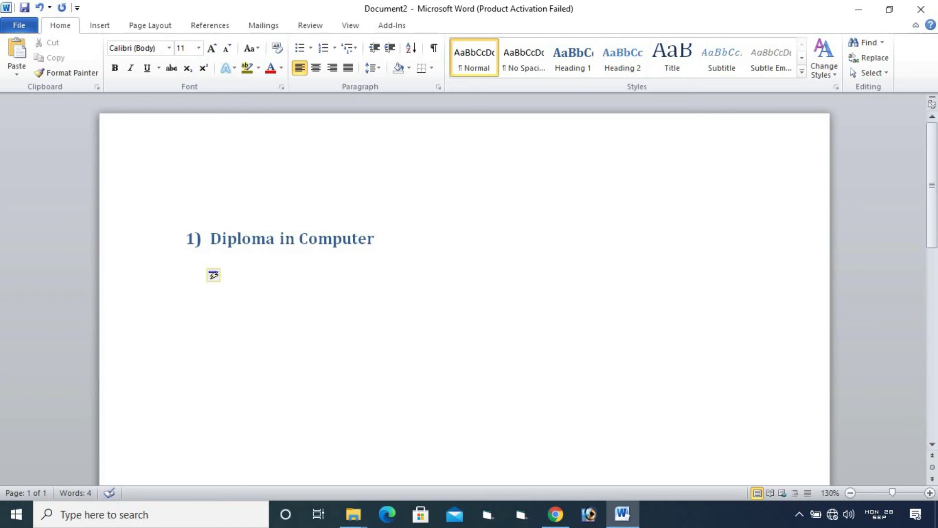
pyautogui.press('BackSpace')
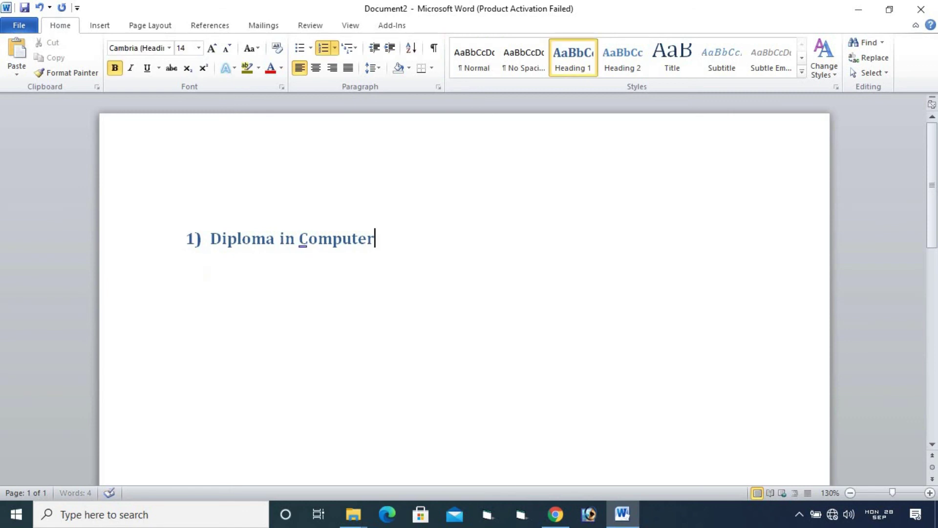
pyautogui.press('Return')
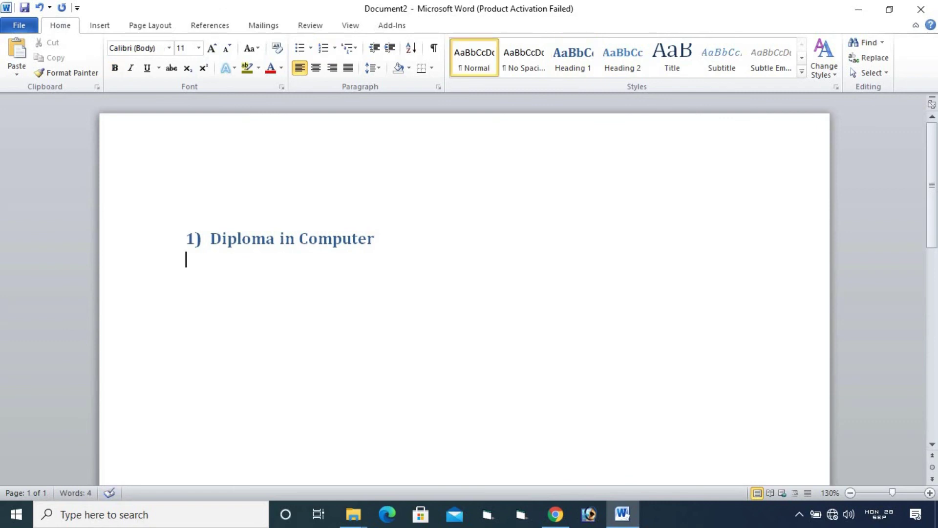
pyautogui.hotkey('ctrl', 'a')
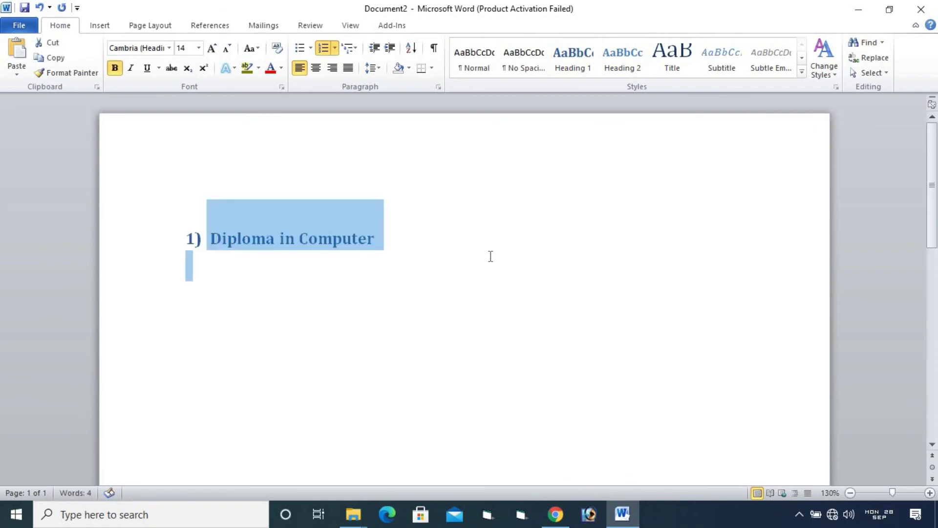
pyautogui.press('Delete')
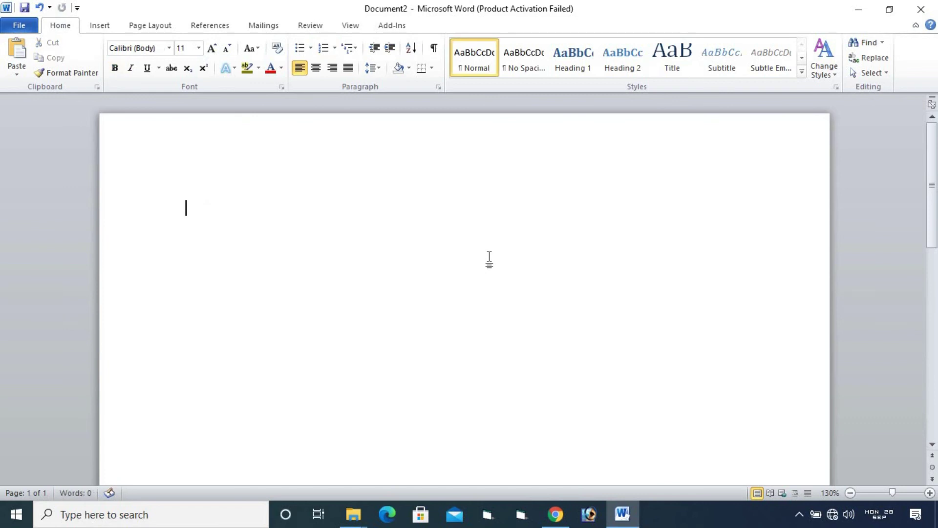
# Step: Start a multilevel list in the 1) a) i) format with "Diploma in Computer Application" as its first item
pyautogui.click(350, 49)
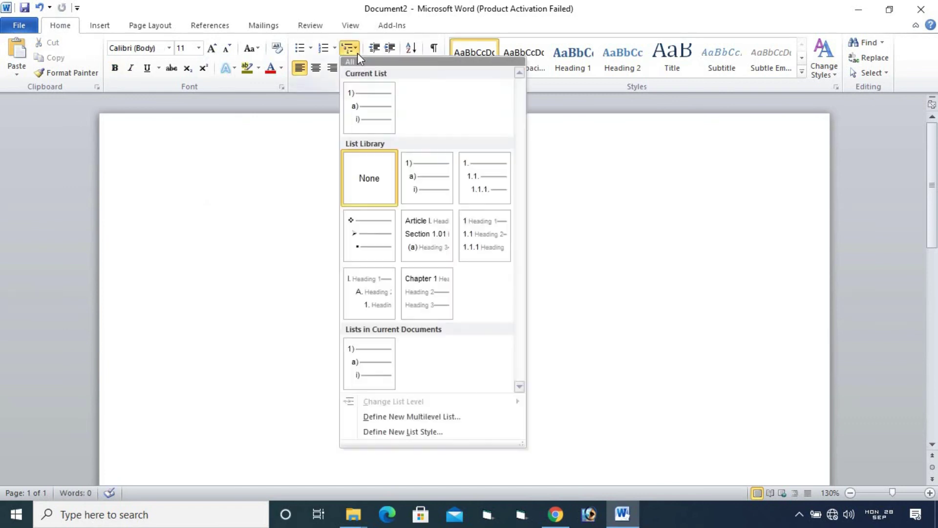
pyautogui.click(423, 187)
pyautogui.write('Dim')
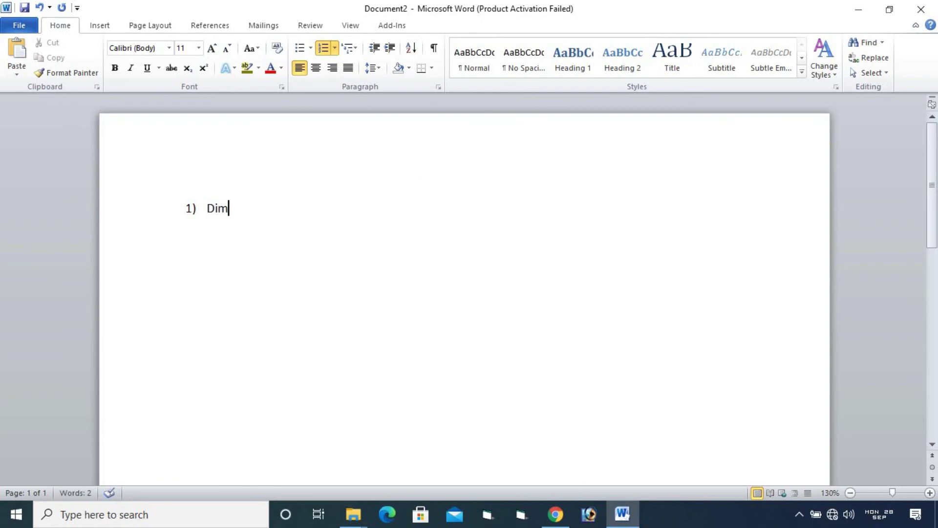
pyautogui.press('BackSpace')
pyautogui.write('ploma in COmputer')
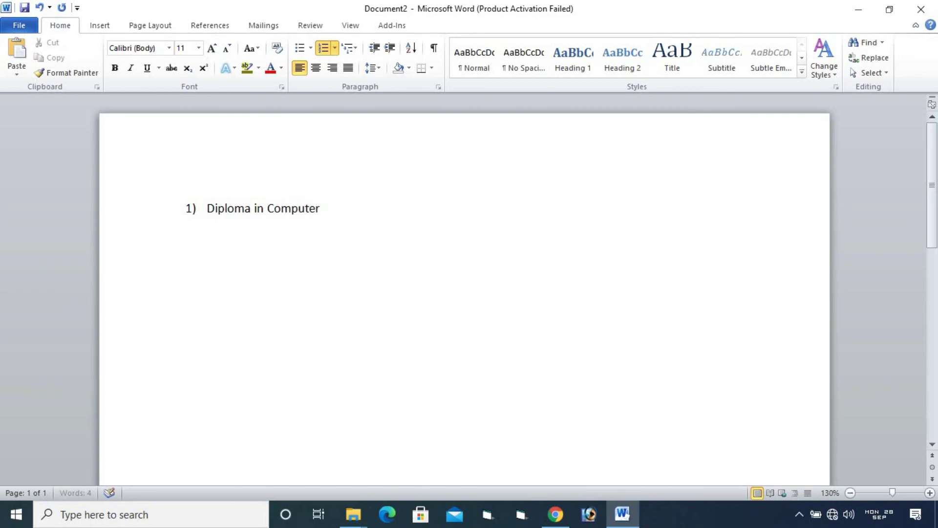
pyautogui.write(' Application')
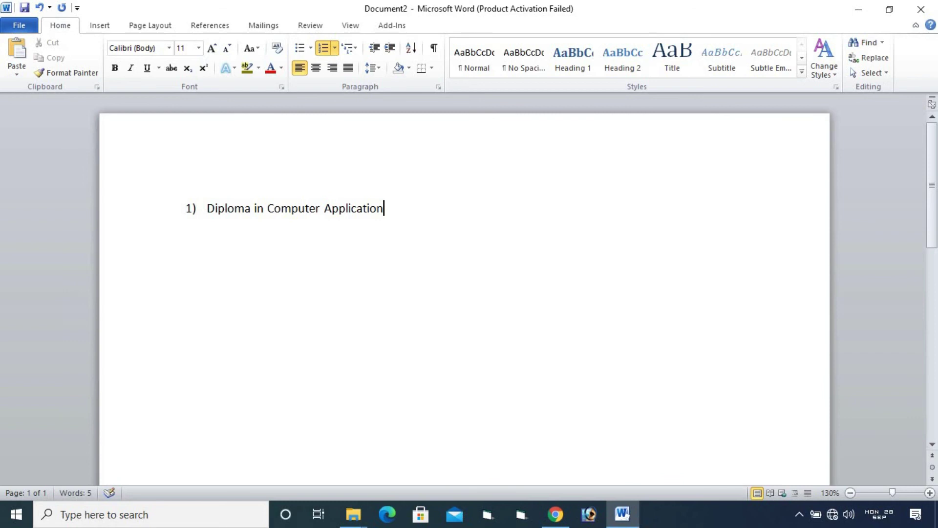
pyautogui.press('Return')
# Step: Demote the second list line to the a) level and enter "Fundamental" as the first sub-item
pyautogui.click(930, 493)
pyautogui.click(930, 492)
pyautogui.click(930, 492)
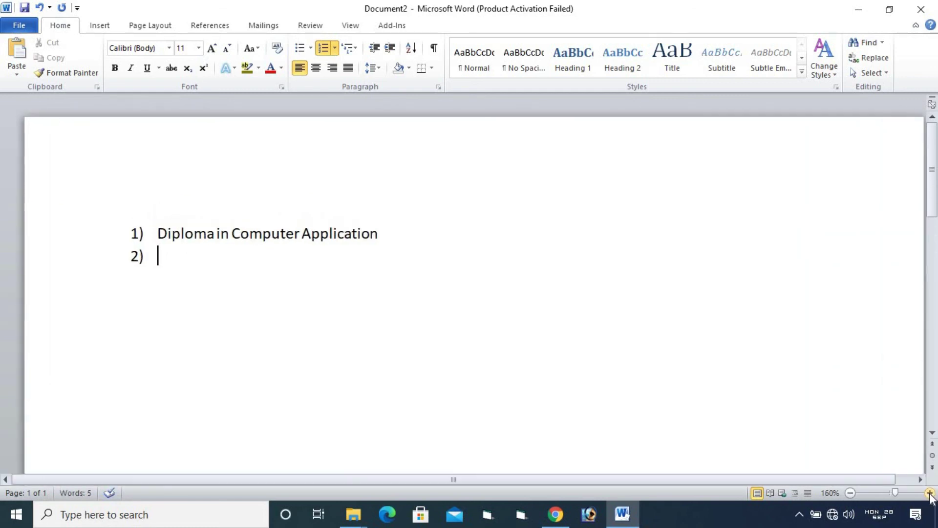
pyautogui.press('Tab')
pyautogui.write('Fu')
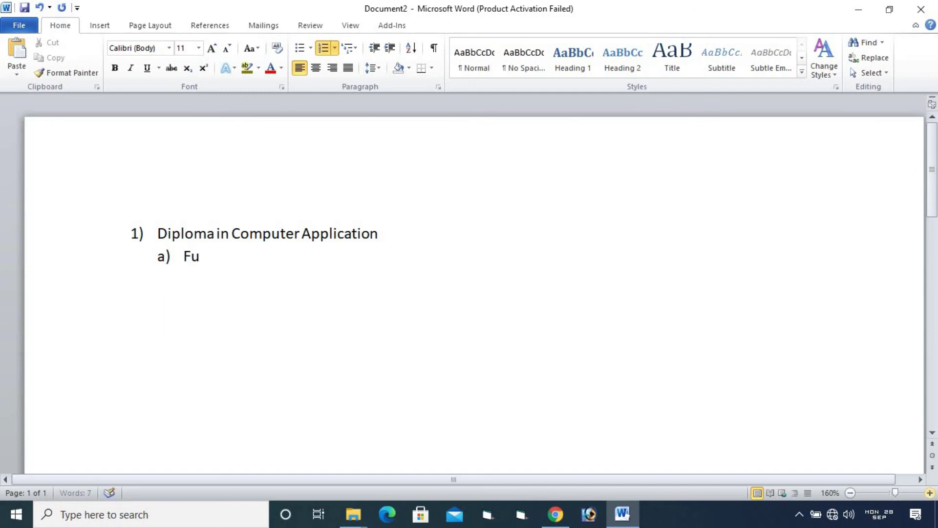
pyautogui.write('ndamental')
pyautogui.press('Return')
# Step: Add "OS" and "MS Office" as sub-items b) and c) under Diploma in Computer Application
pyautogui.write('OS')
pyautogui.press('Return')
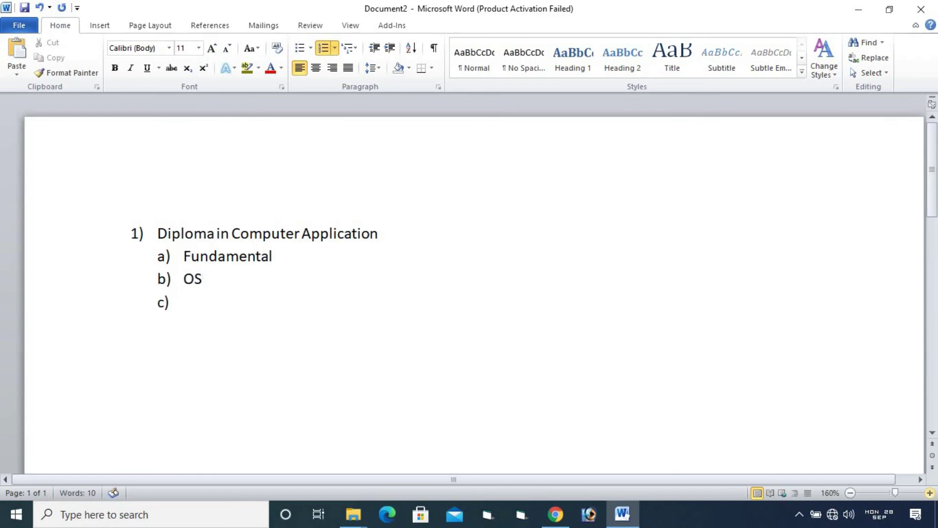
pyautogui.write('MS Office')
pyautogui.press('Return')
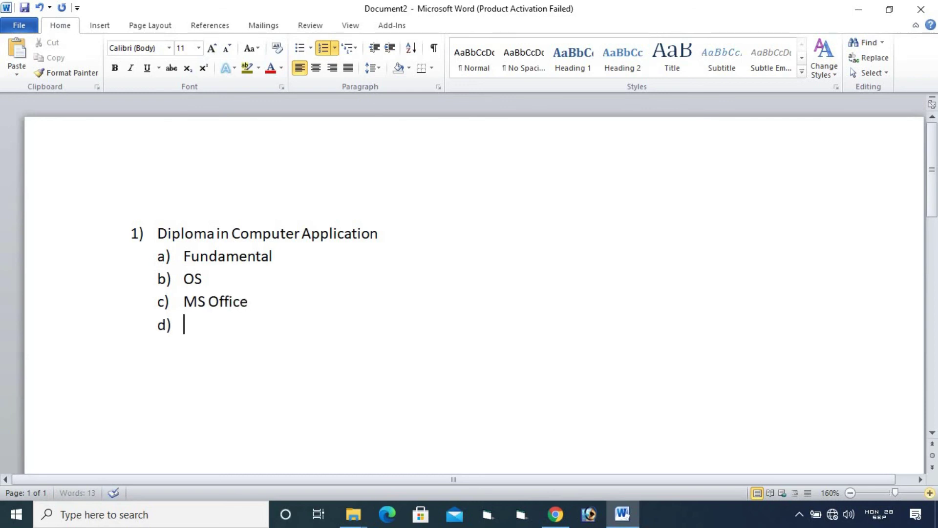
# Step: Enter "Ms Visual Basic" as sub-item d) under Diploma in Computer Application
pyautogui.write('Visual')
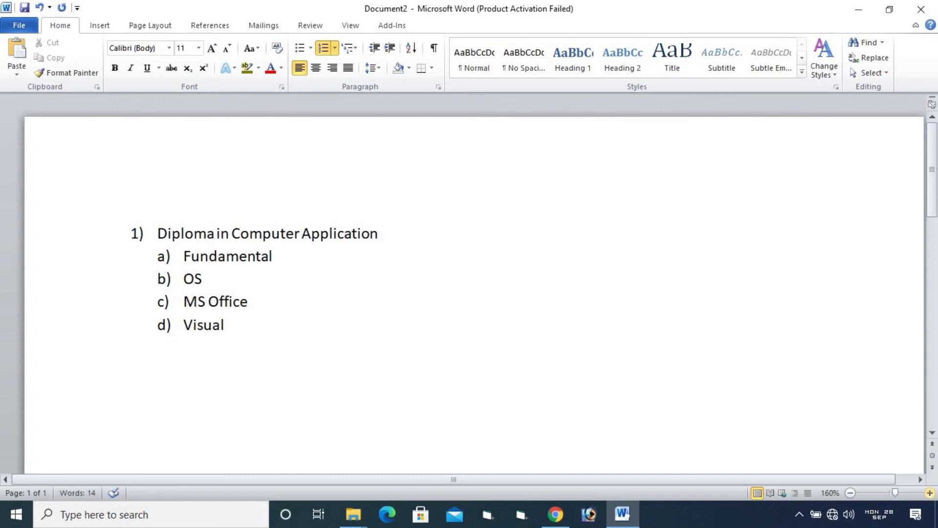
pyautogui.press('Left')
pyautogui.press('Left')
pyautogui.press('Left')
pyautogui.press('Left')
pyautogui.press('Left')
pyautogui.press('Left')
pyautogui.write('Ms')
pyautogui.press('Right')
pyautogui.press('Right')
pyautogui.press('Right')
pyautogui.press('Right')
pyautogui.press('Right')
pyautogui.press('Right')
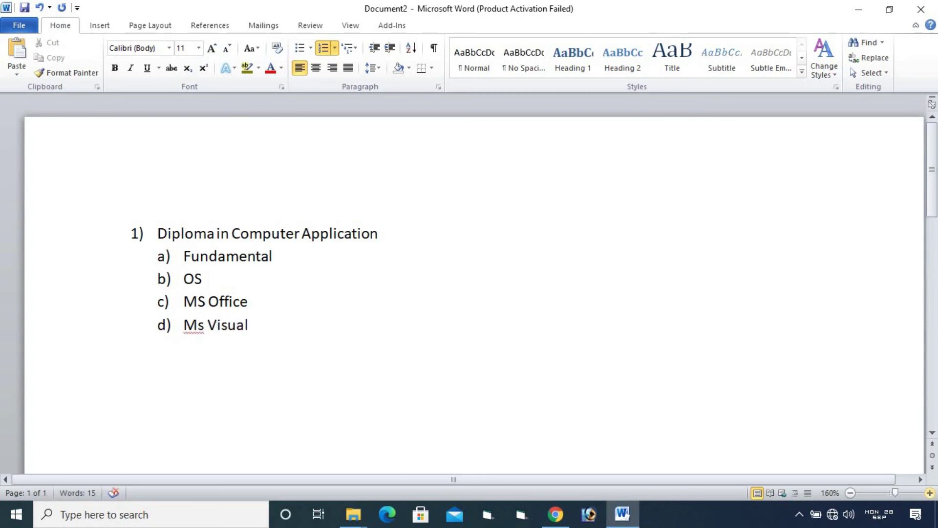
pyautogui.write('Basic')
# Step: Start a new line promoted to the top list level and enter "Certificate in computer Application" as item 2)
pyautogui.press('Return')
pyautogui.hotkey('shift', 'Tab')
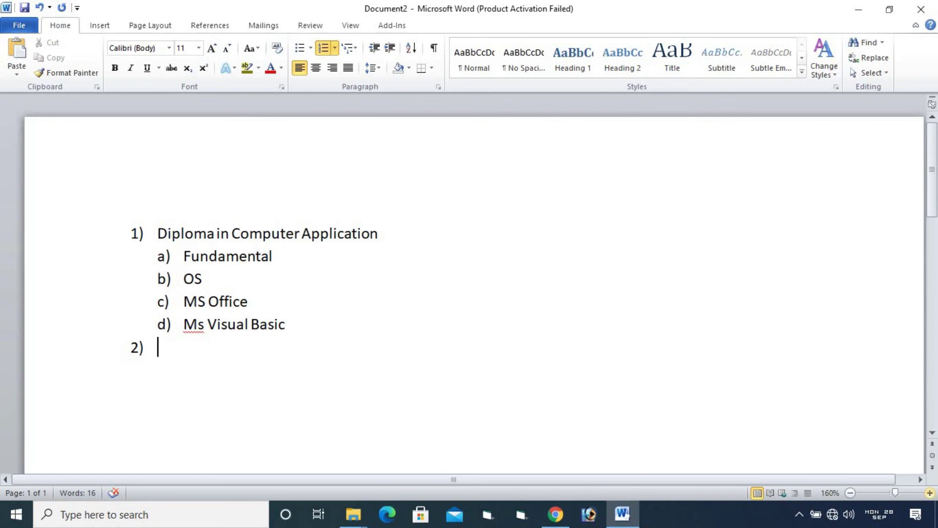
pyautogui.write('Certificate')
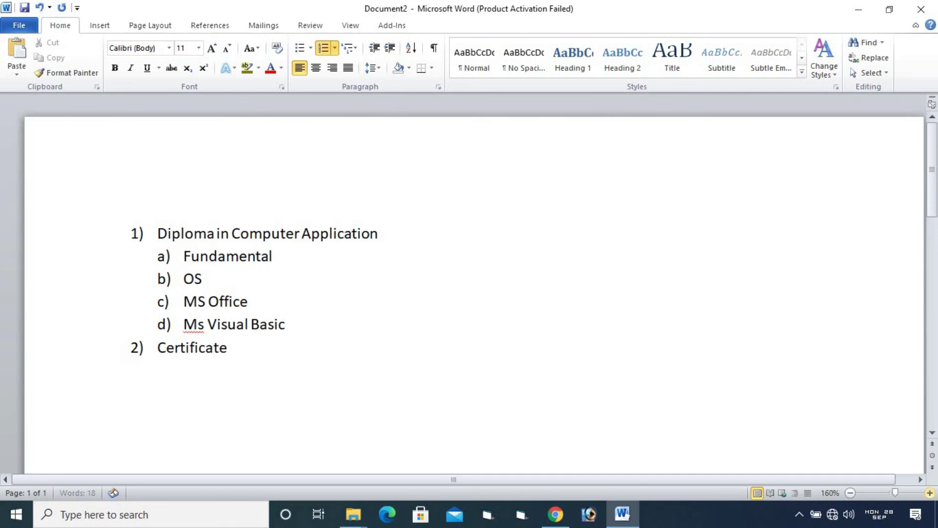
pyautogui.write(' in computer')
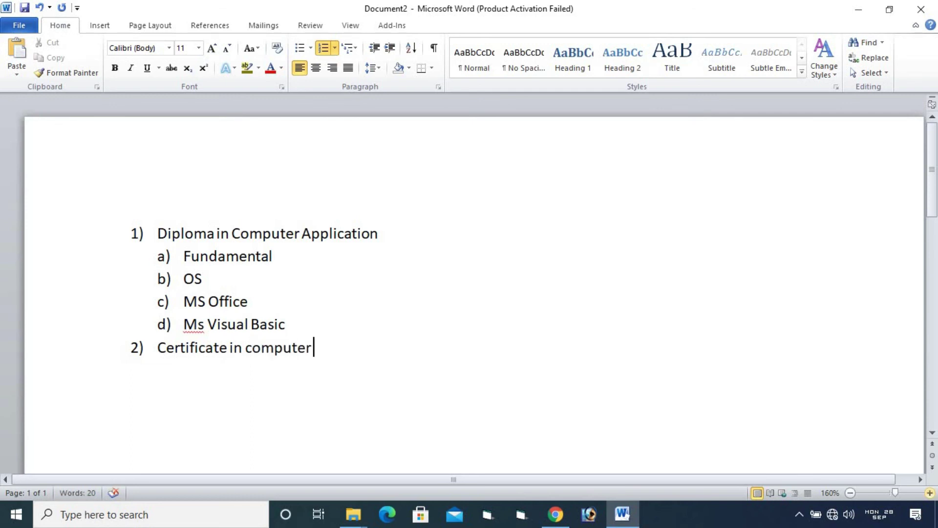
pyautogui.write(' Applicat')
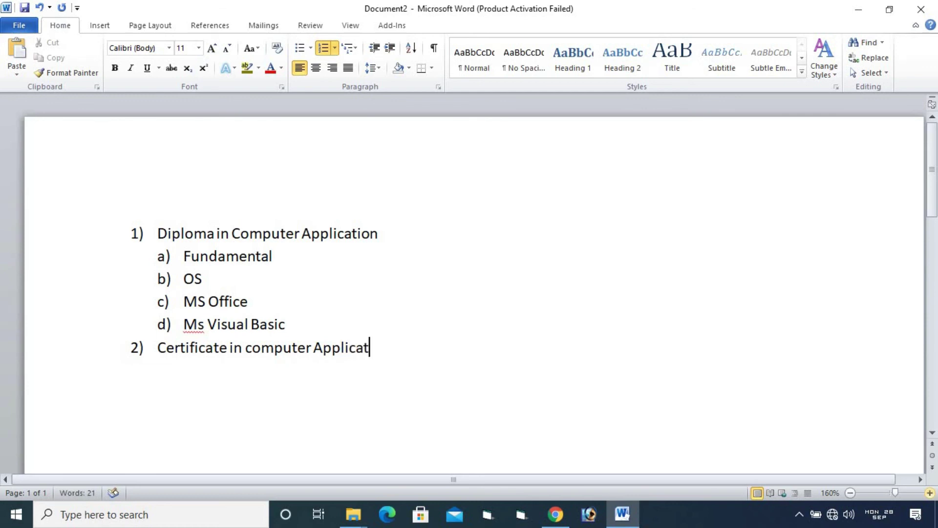
pyautogui.write('ion')
# Step: Add "MS Excel" and "MS Word" as a) and b) sub-items under item 2), and promote the following empty line to the top level
pyautogui.press('Return')
pyautogui.press('Tab')
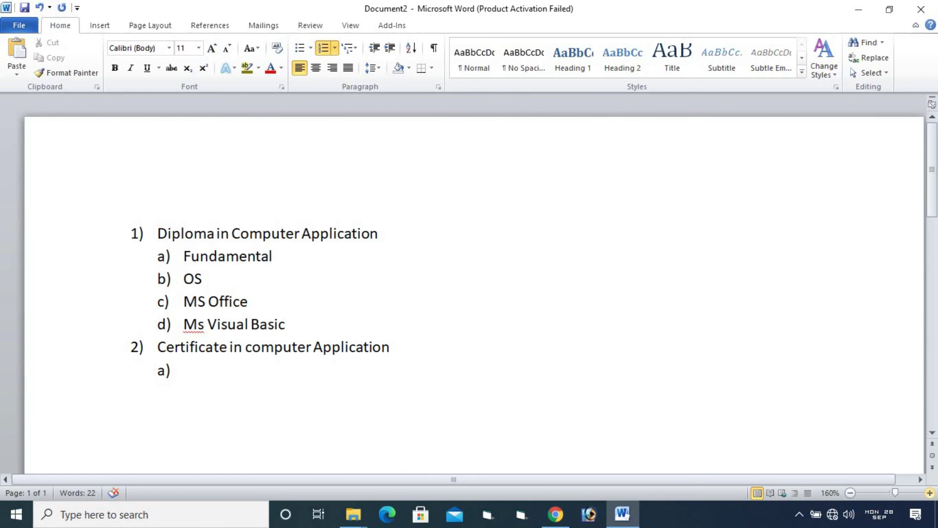
pyautogui.write('MS Excel')
pyautogui.press('Return')
pyautogui.write('MS WOrd')
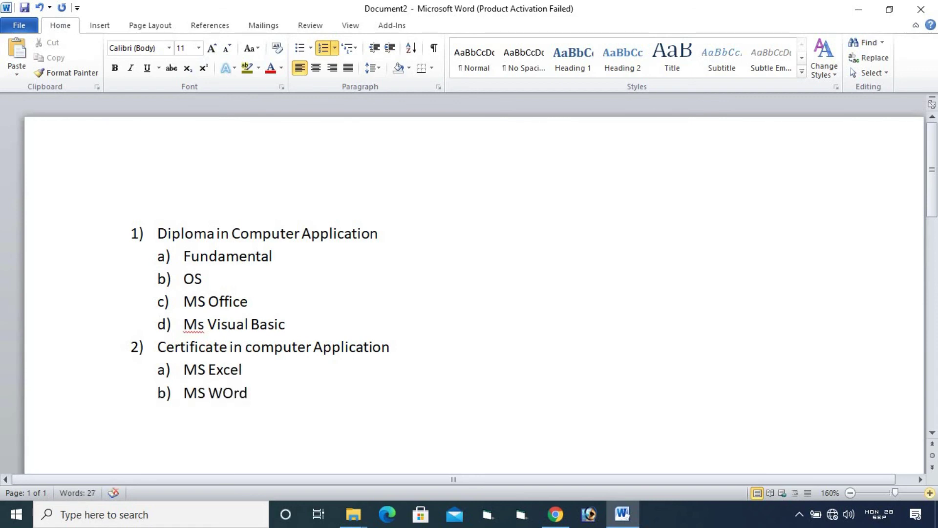
pyautogui.press('Return')
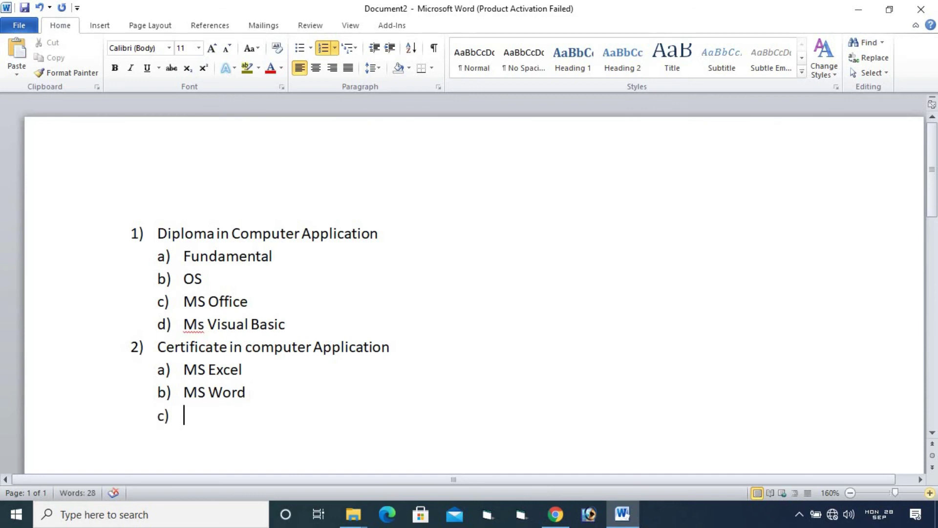
pyautogui.hotkey('shift', 'Tab')
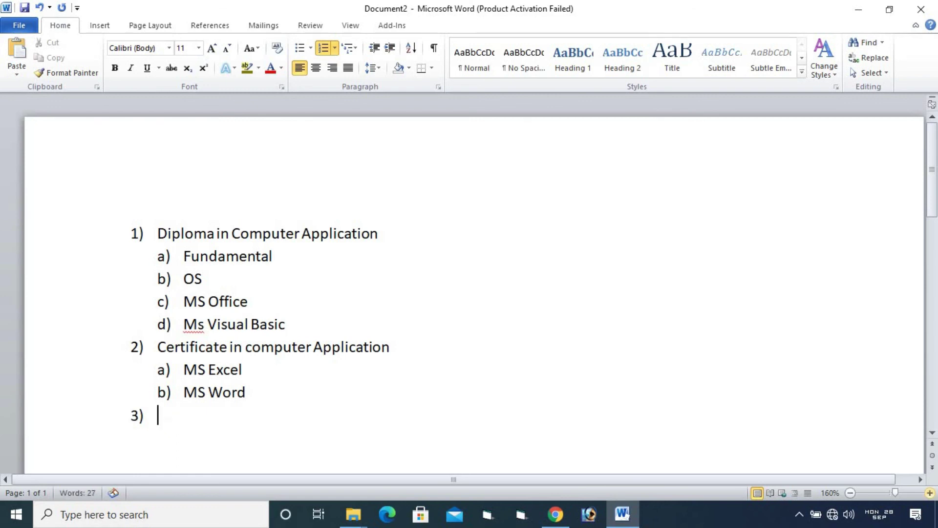